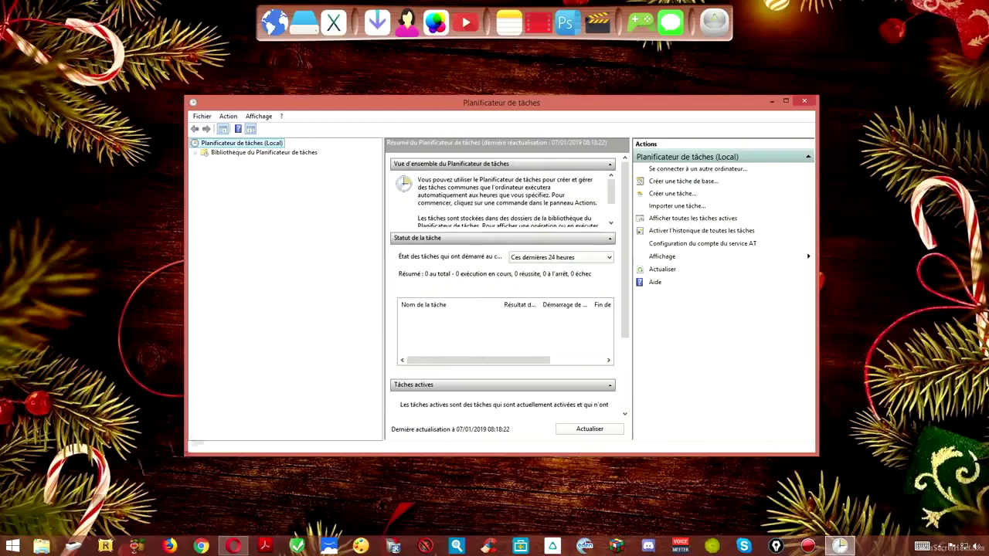
Step: Open Outils d'administration from the Control Panel to locate the Planificateur de tâches shortcut, and close both windows
key(super+x)
click(39, 417)
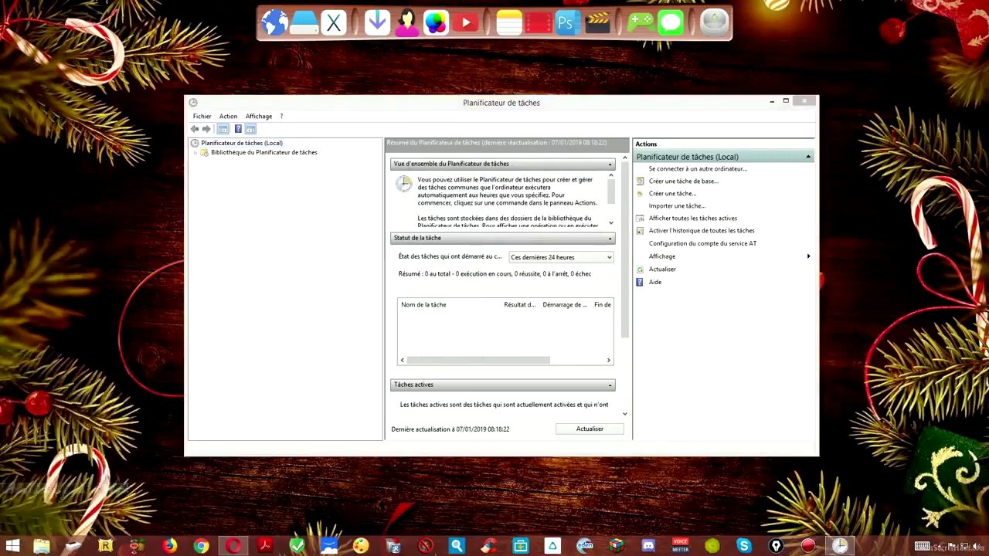
click(162, 309)
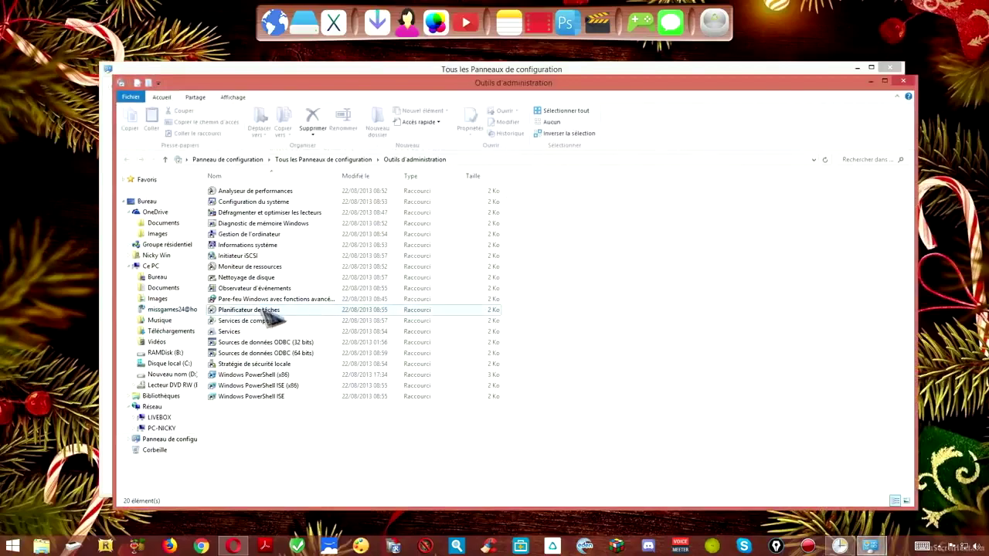
click(902, 80)
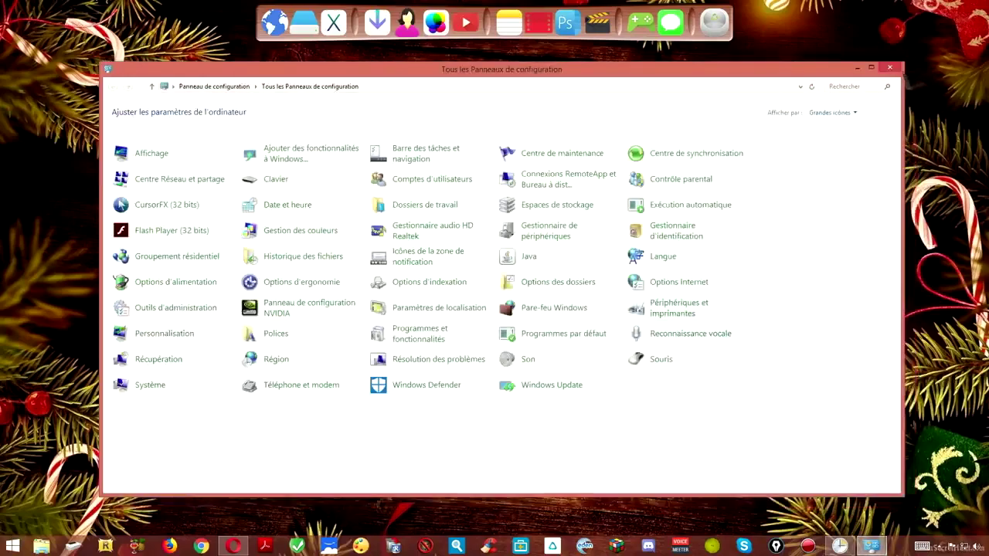
click(890, 68)
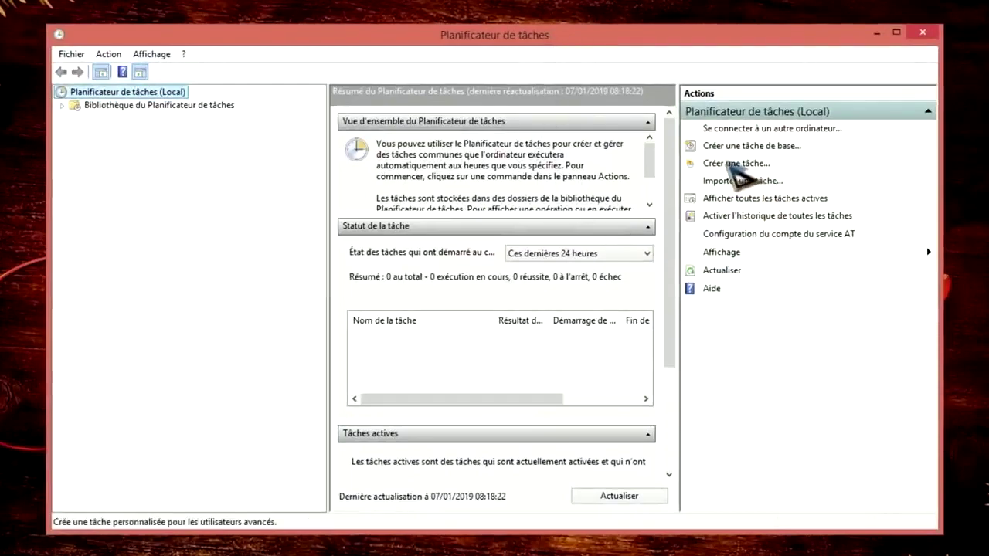
Step: Create a task named redémarrage and begin a new action for it of the type Démarrer un programme
click(738, 165)
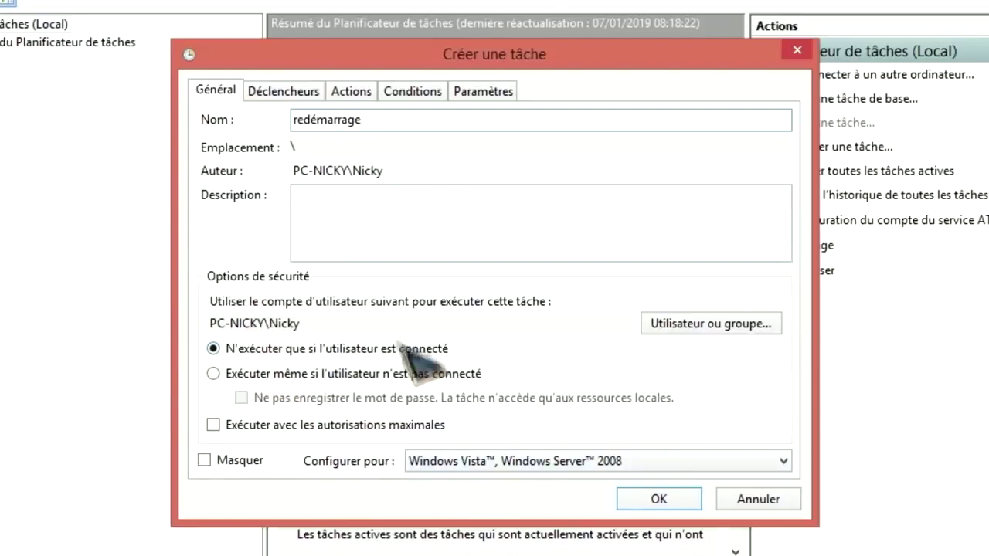
click(362, 92)
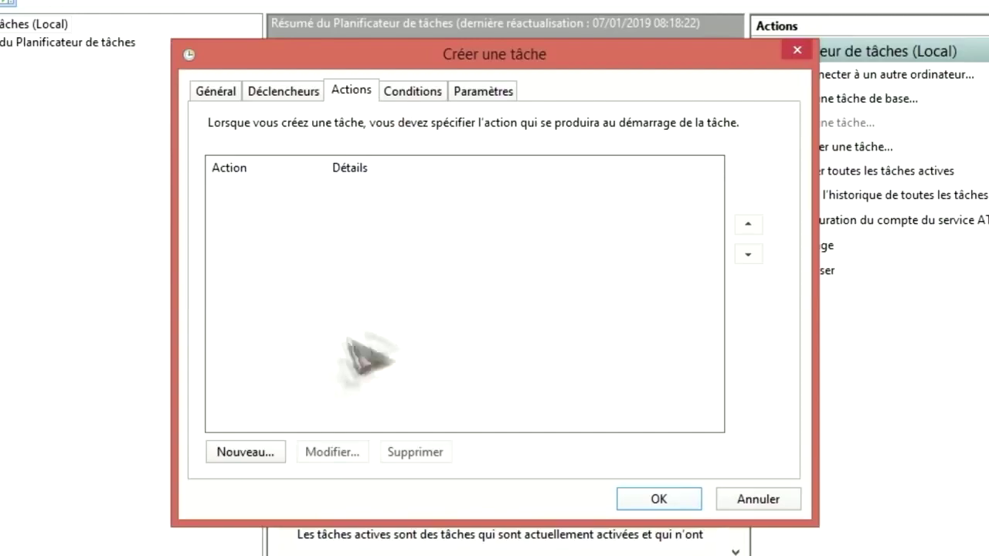
click(248, 457)
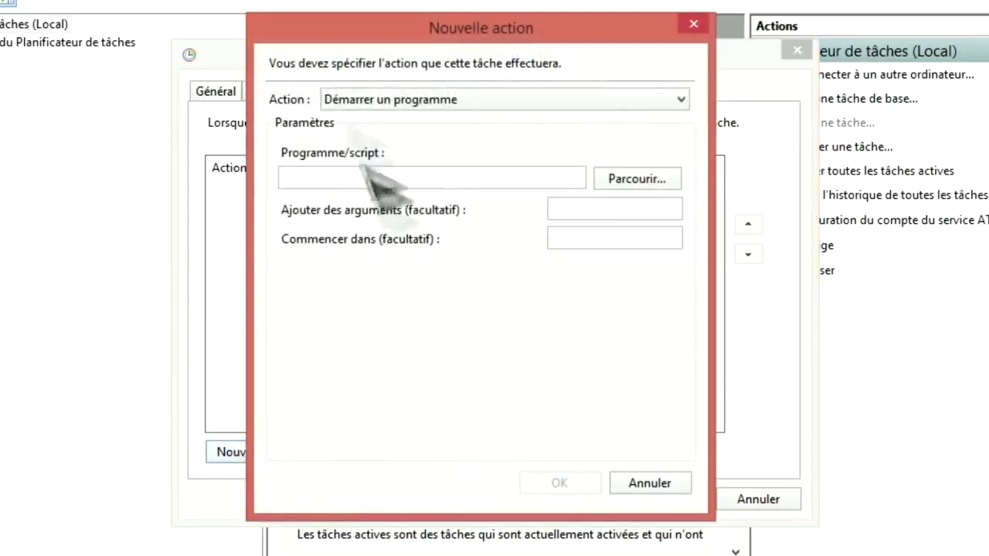
click(473, 104)
click(473, 119)
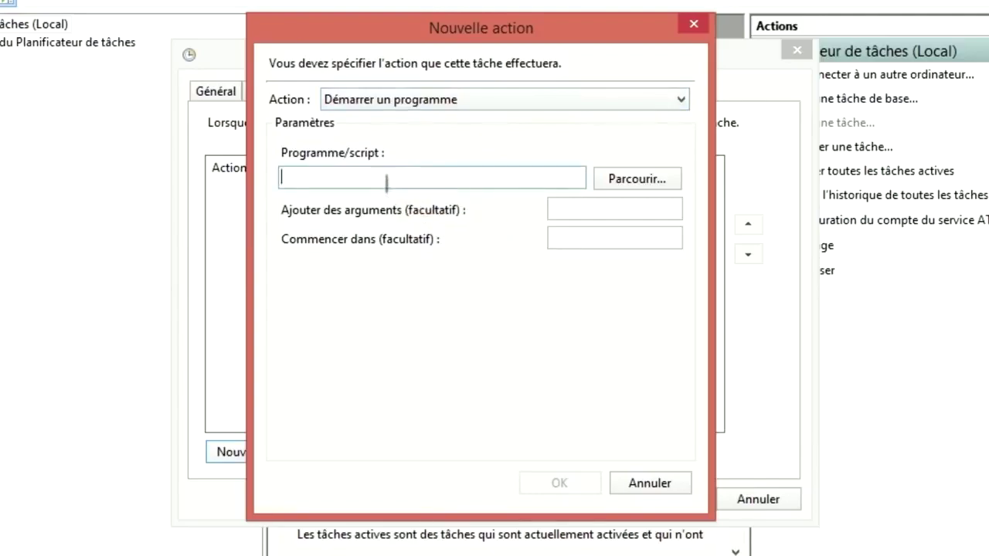
click(386, 182)
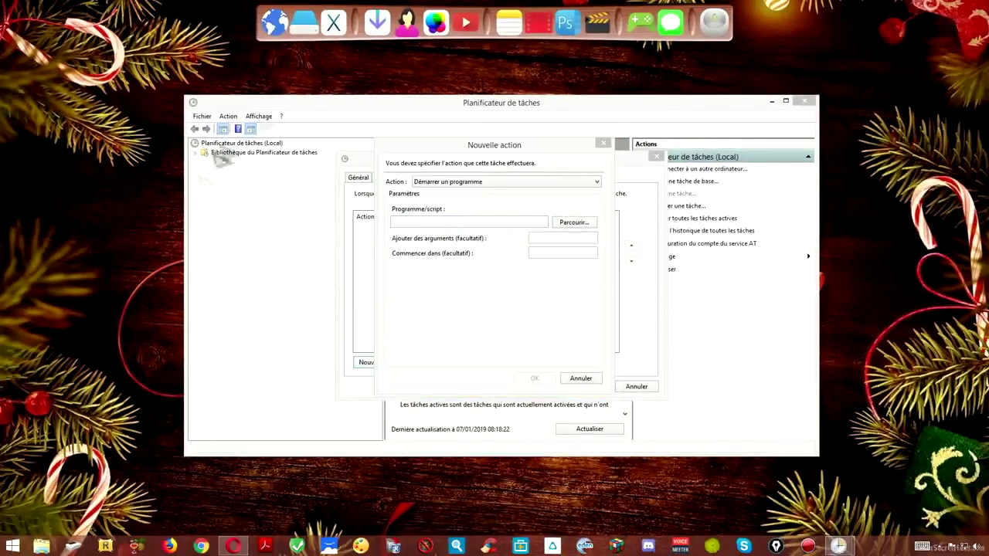
Step: Open the C:\Windows\System32 folder in the file explorer
click(304, 23)
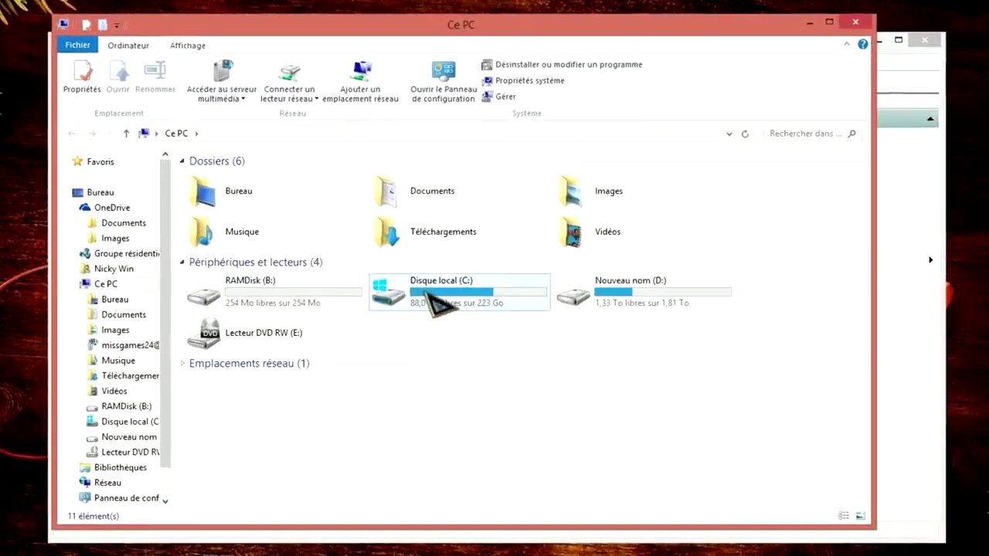
double_click(427, 293)
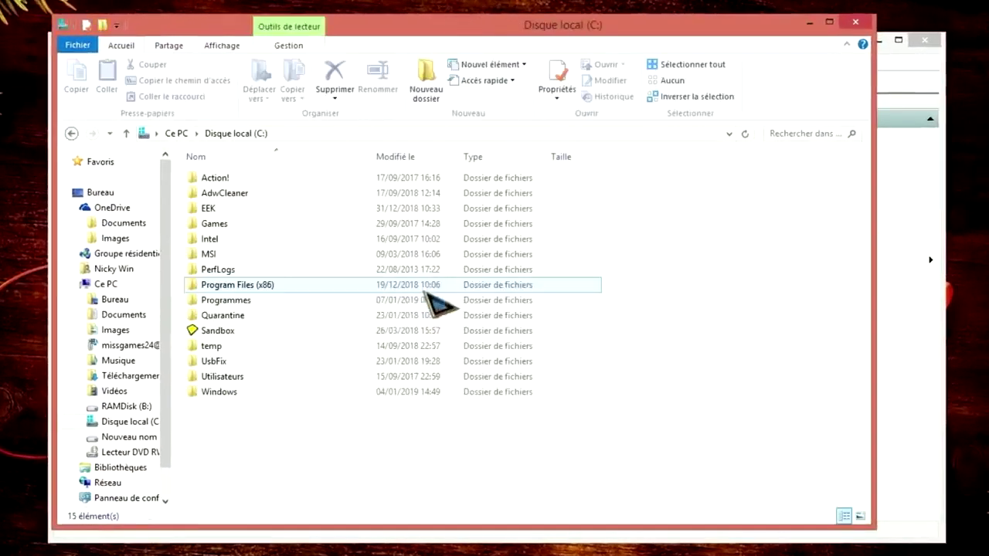
double_click(225, 394)
scroll(282, 412, down, 15)
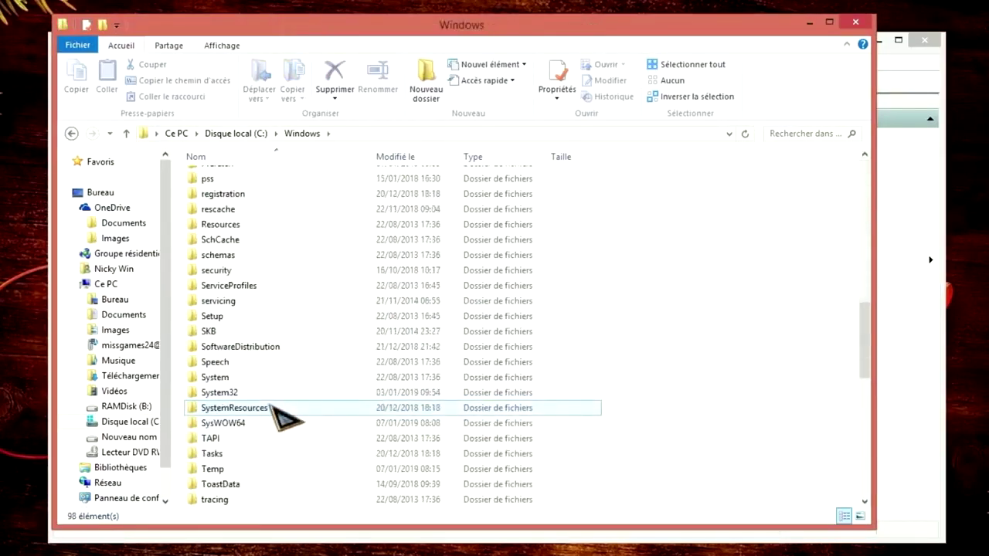
scroll(277, 409, down, 2)
scroll(279, 412, up, 2)
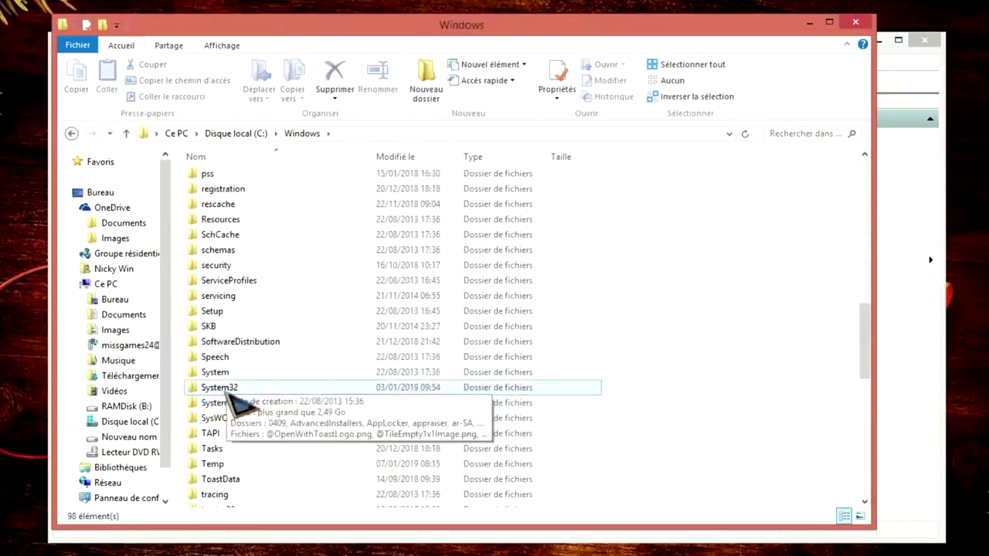
double_click(226, 391)
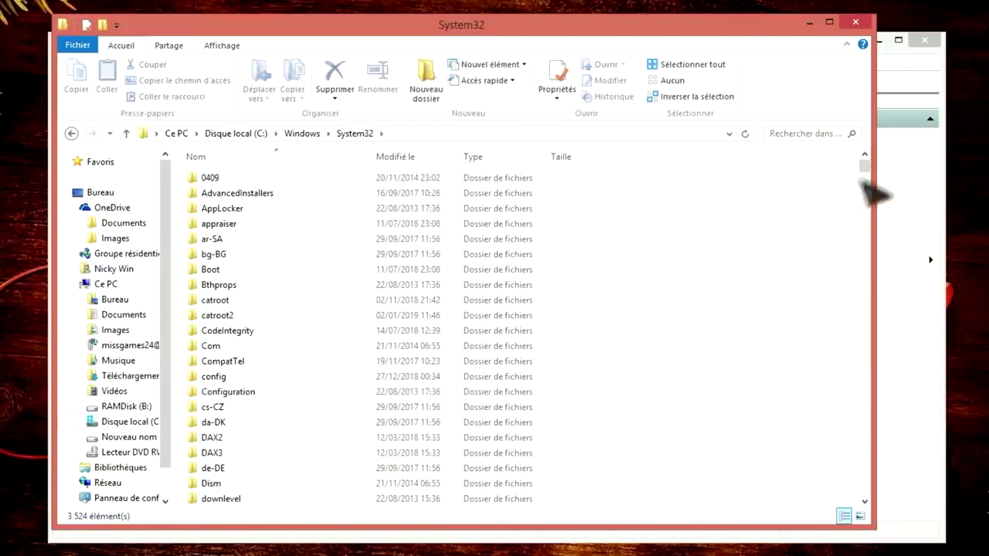
Step: Search System32 for shutdown, copy the path of shutdown.exe, and return to the new action in the task scheduler
drag(865, 168, 854, 340)
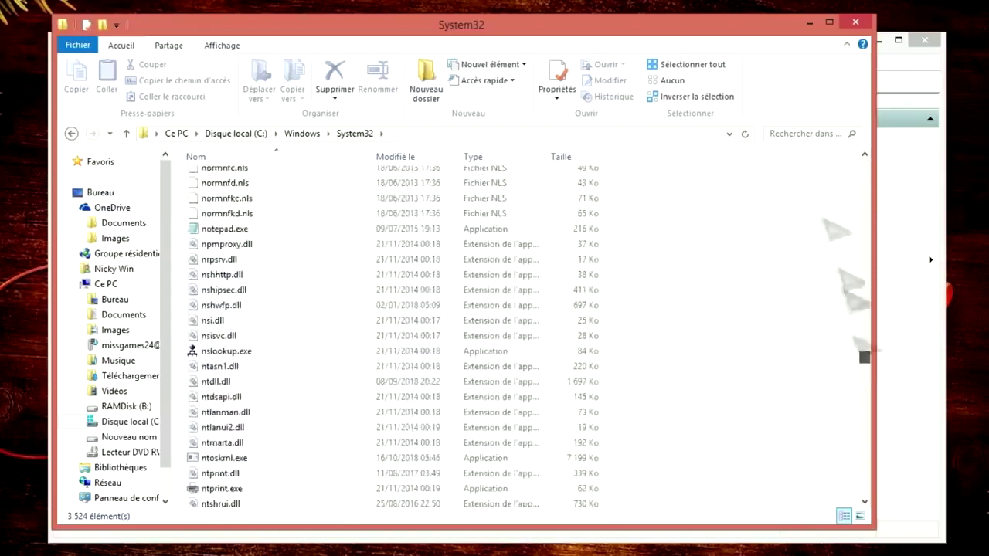
click(816, 135)
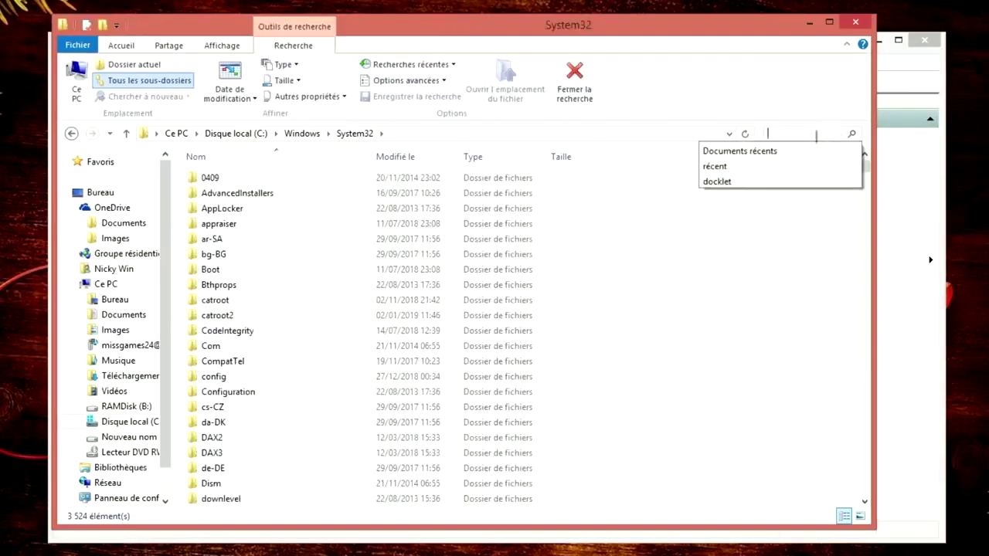
text(shutdown)
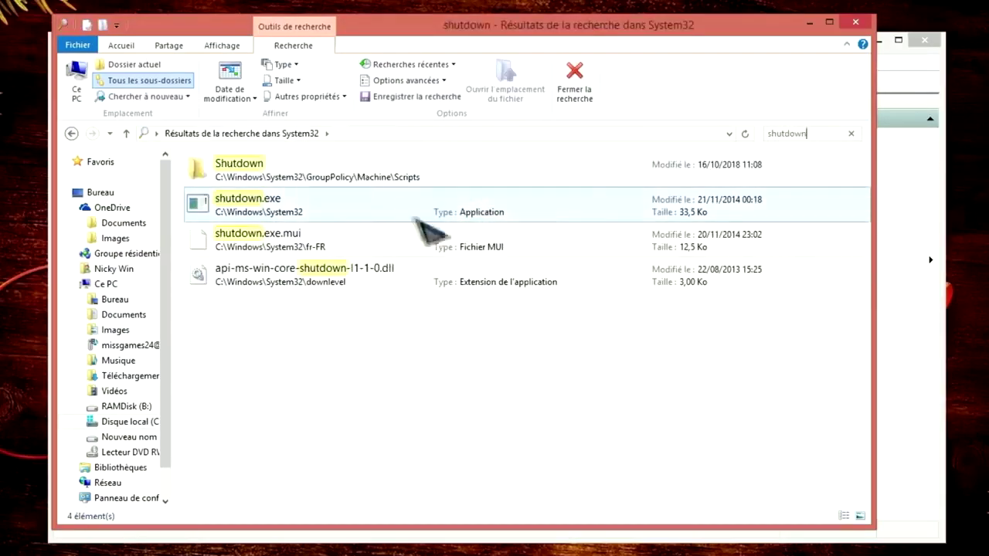
click(288, 217)
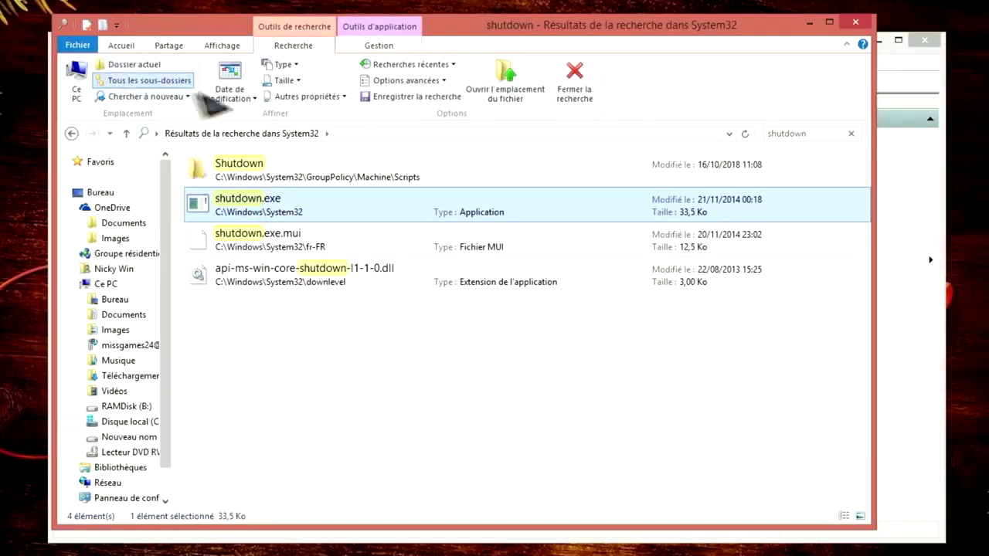
click(129, 47)
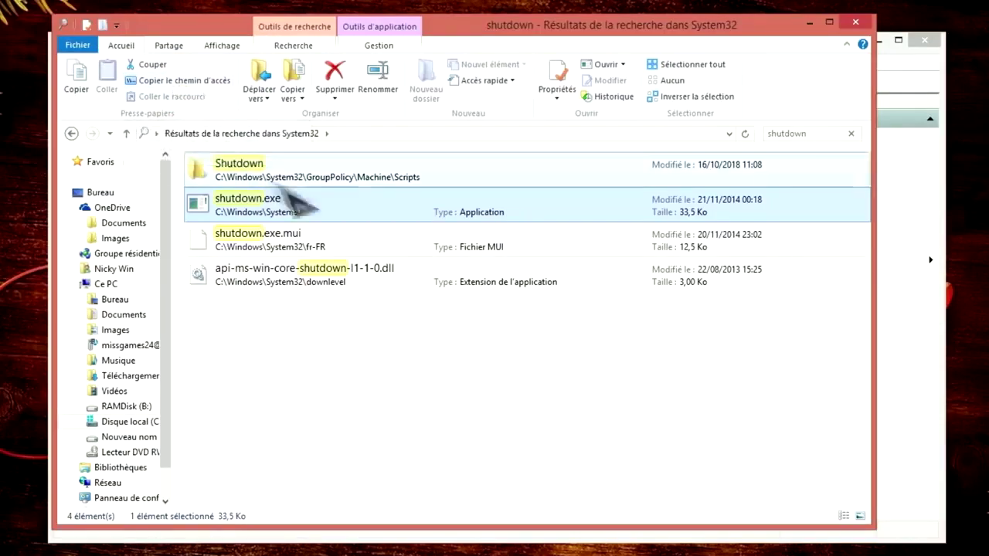
click(810, 22)
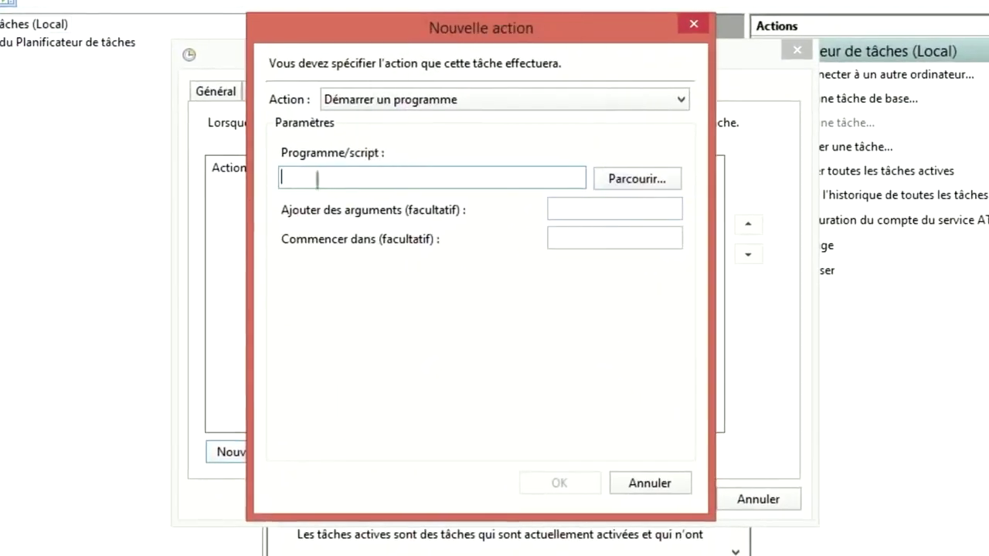
Step: Set the action's program to C:\Windows\System32\shutdown.exe without quotation marks, with arguments -r -f, and save the action
right_click(317, 179)
click(292, 177)
text("C:\Windows\System32\shutdown.exe")
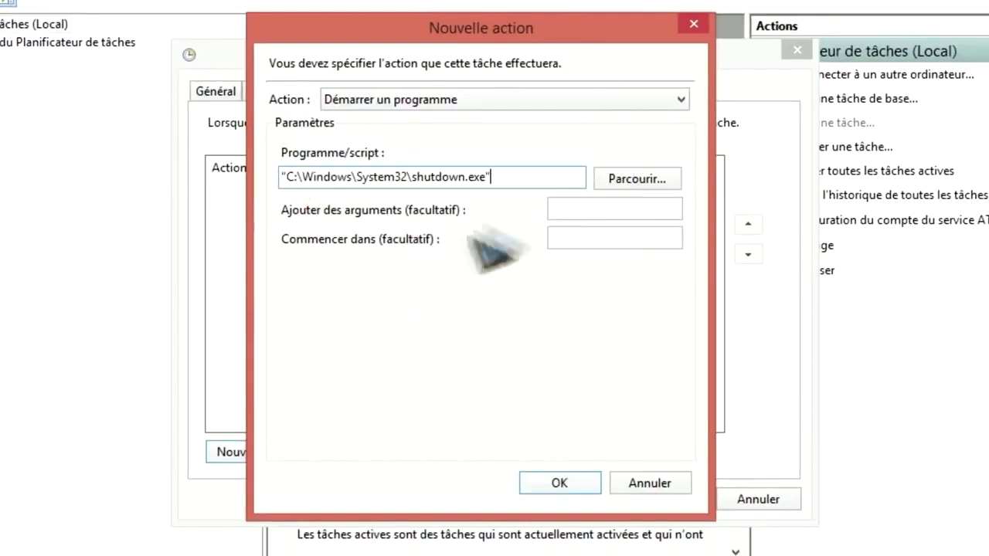
click(287, 178)
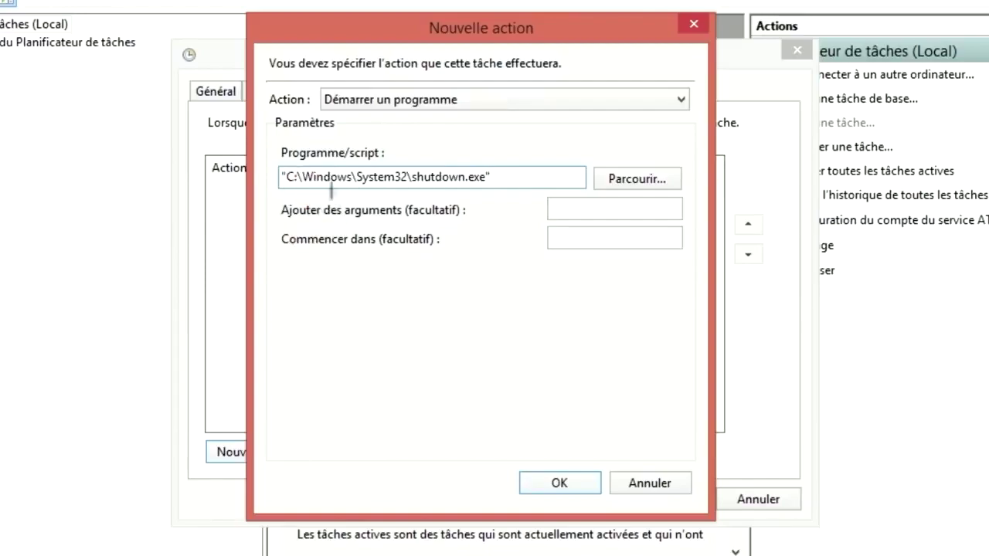
key(BackSpace)
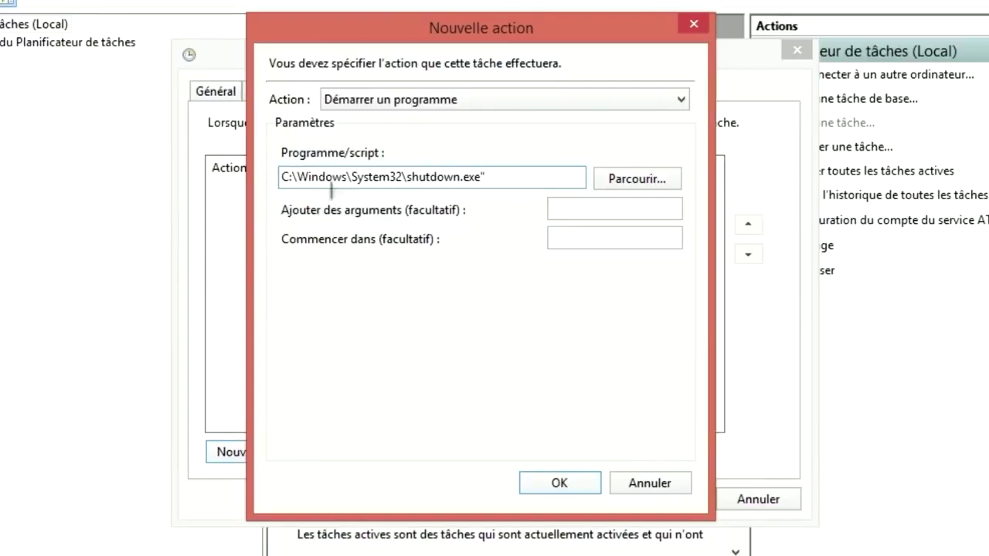
click(503, 183)
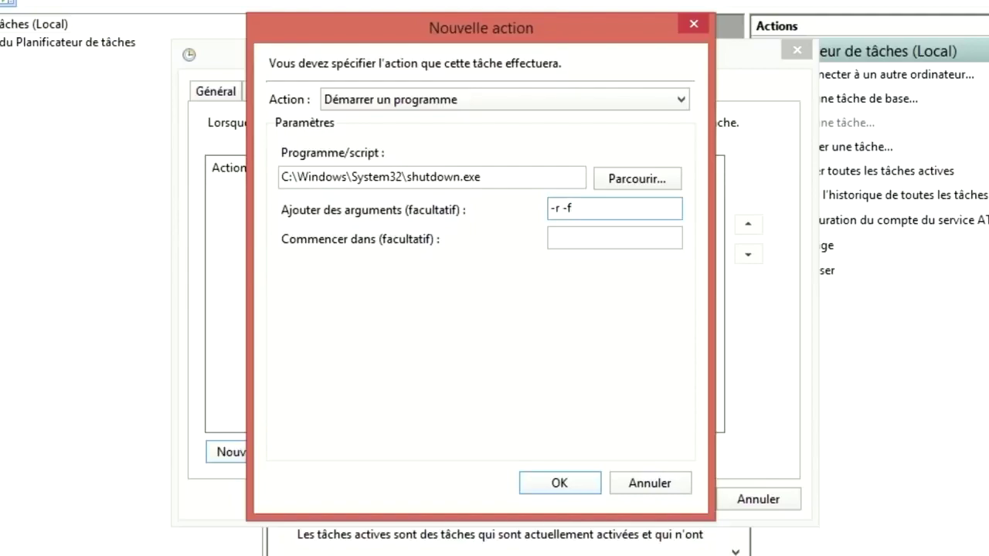
click(563, 486)
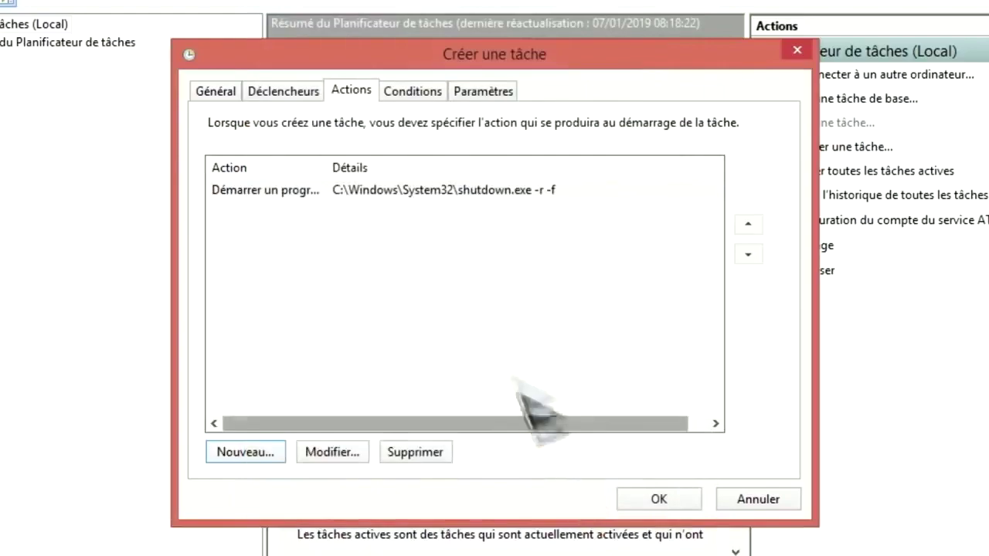
Step: Add a one-time trigger to the task, launched À l'heure programmée on 07/01/2019 at 08:26:10
click(276, 89)
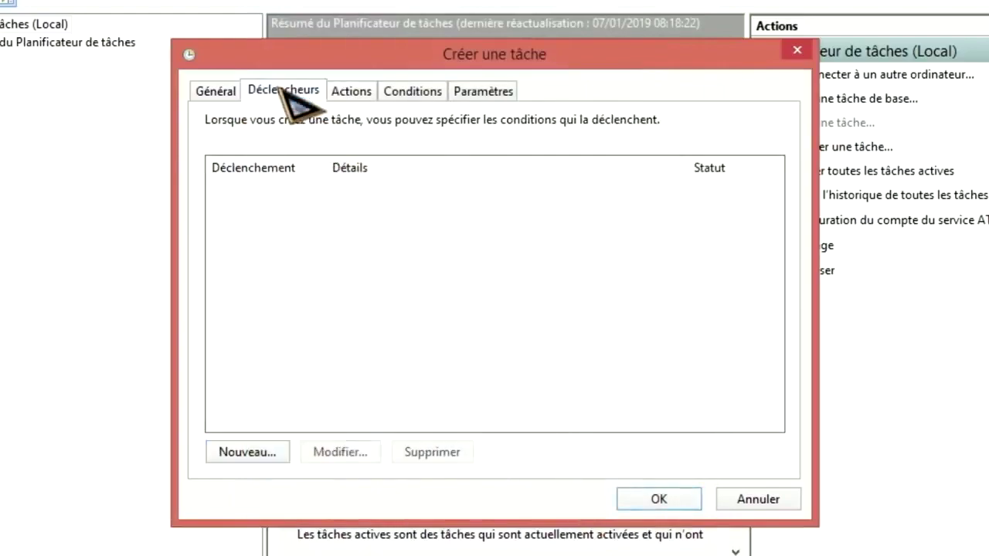
click(246, 455)
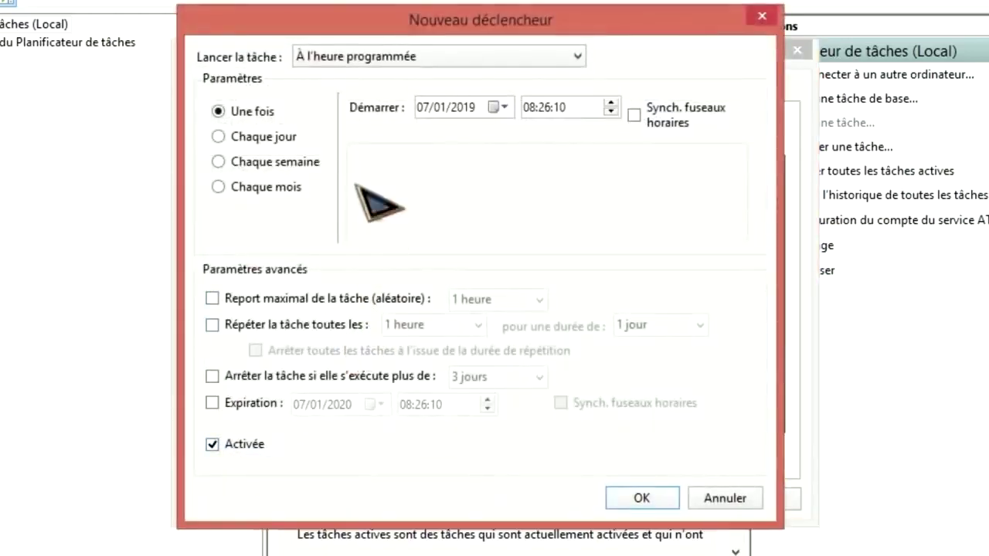
click(577, 56)
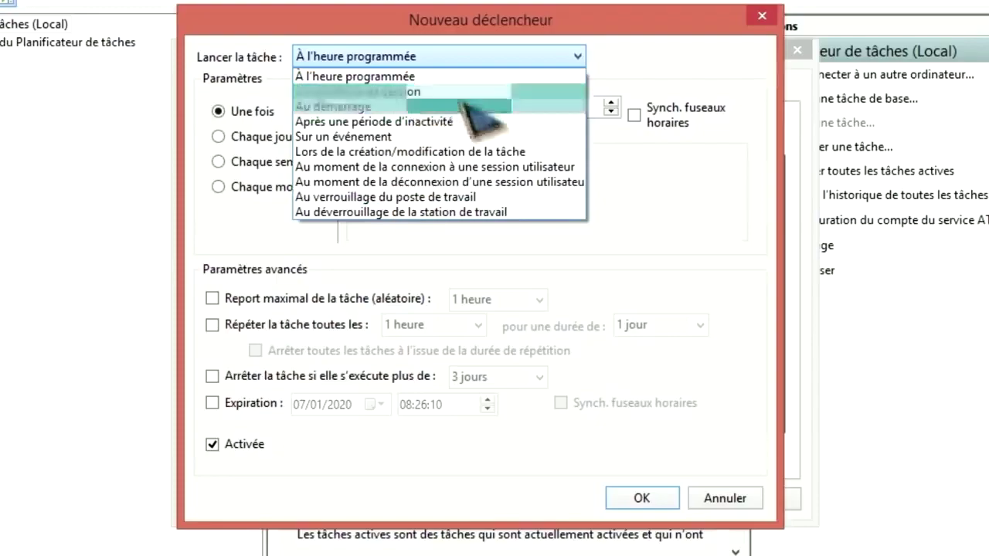
click(415, 77)
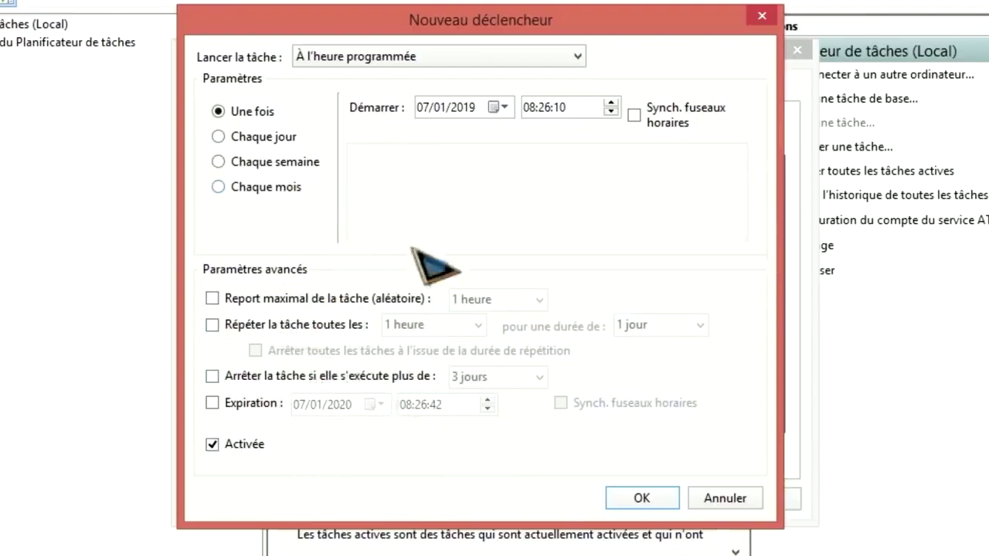
click(643, 498)
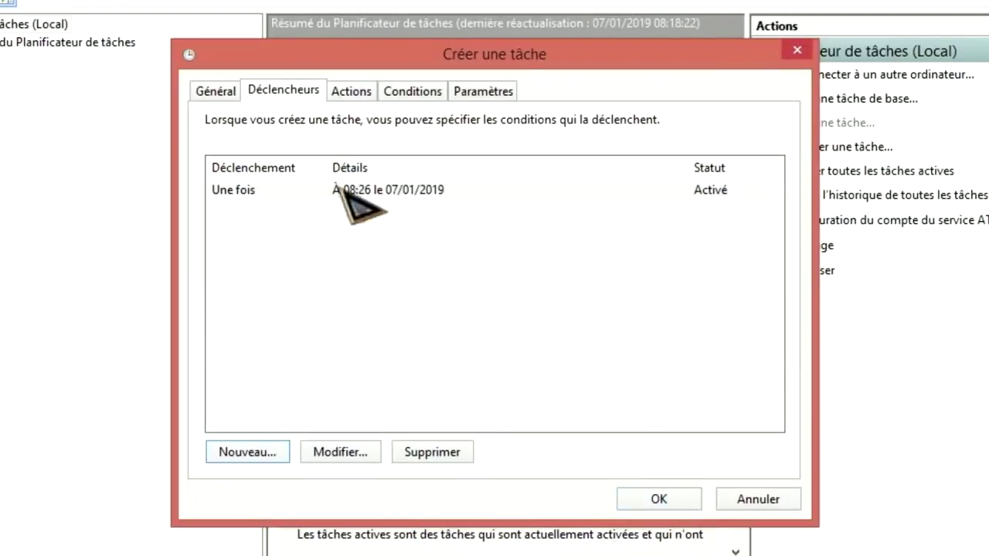
Step: Change the trigger's start time to 10:26 and save the redémarrage task
click(377, 190)
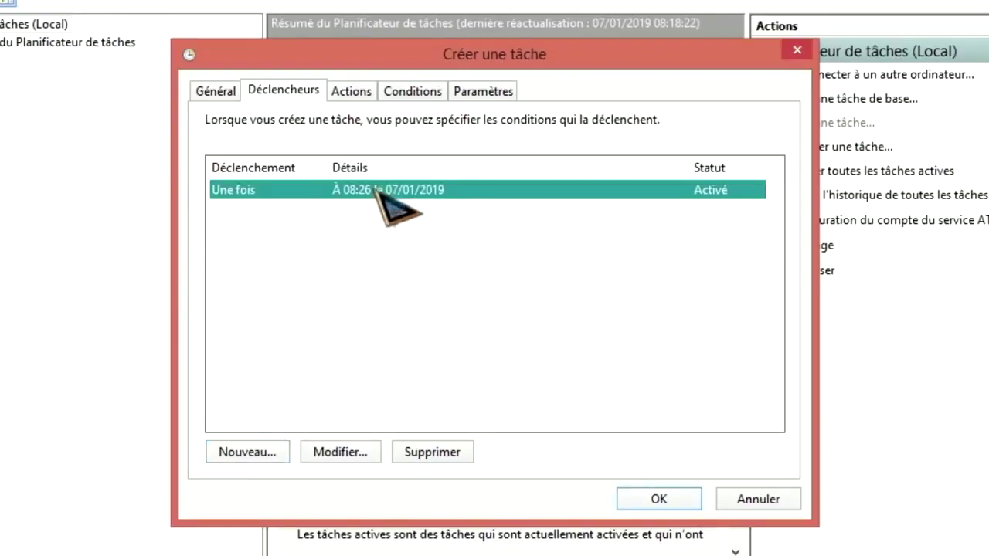
click(347, 455)
click(584, 108)
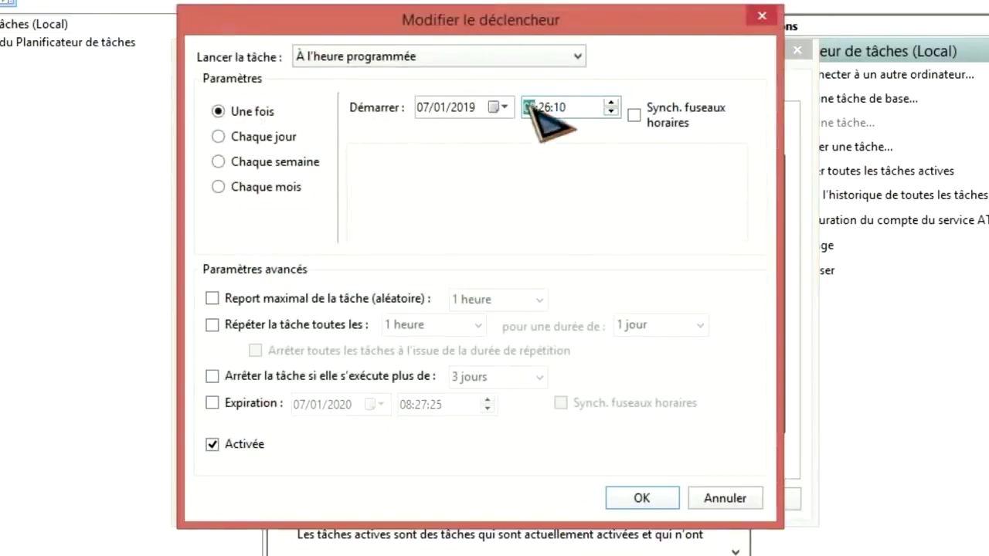
click(659, 499)
click(661, 499)
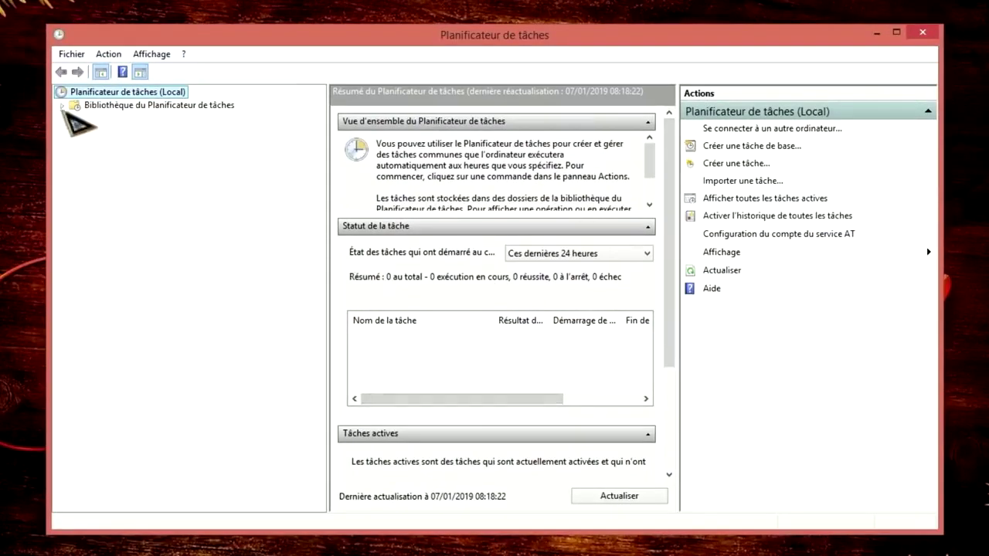
Step: Display the Bibliothèque du Planificateur de tâches and locate the redémarrage task in its list
click(128, 105)
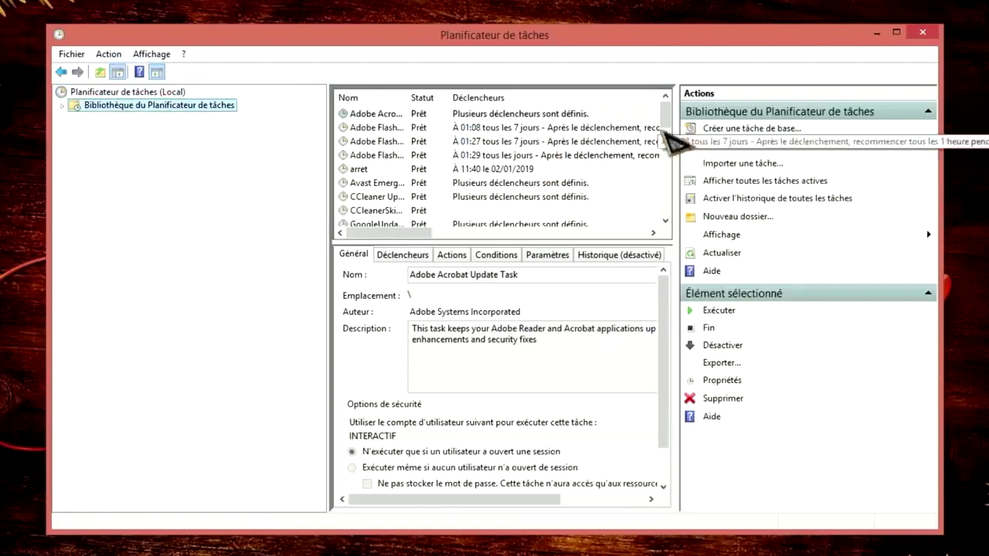
drag(670, 125, 678, 226)
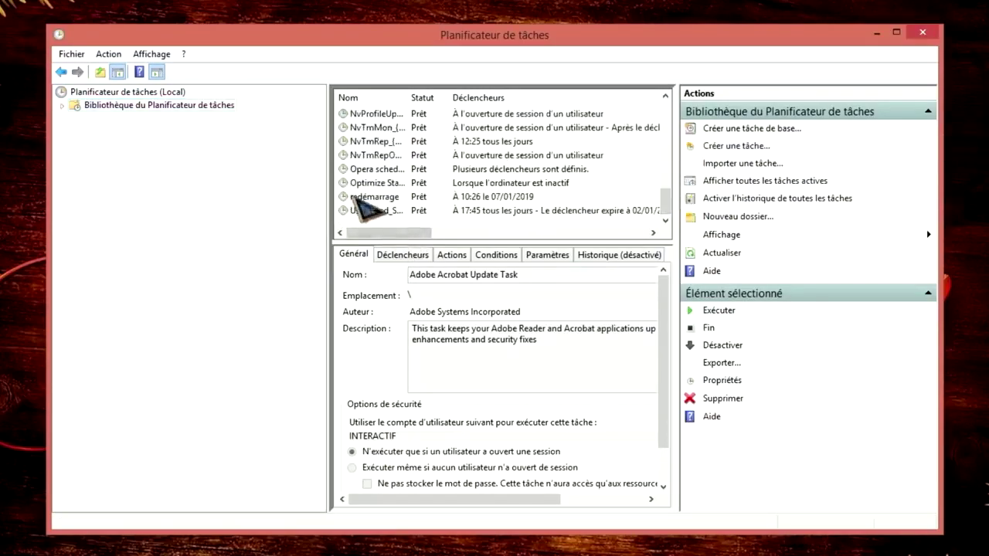
Step: Delete the redémarrage task from the Bibliothèque du Planificateur de tâches and confirm the deletion
click(374, 198)
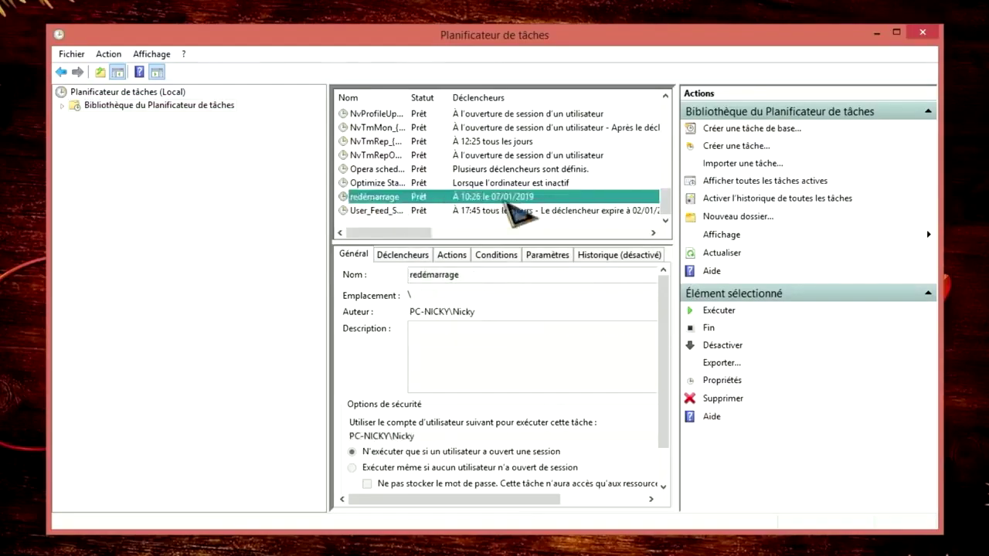
right_click(493, 199)
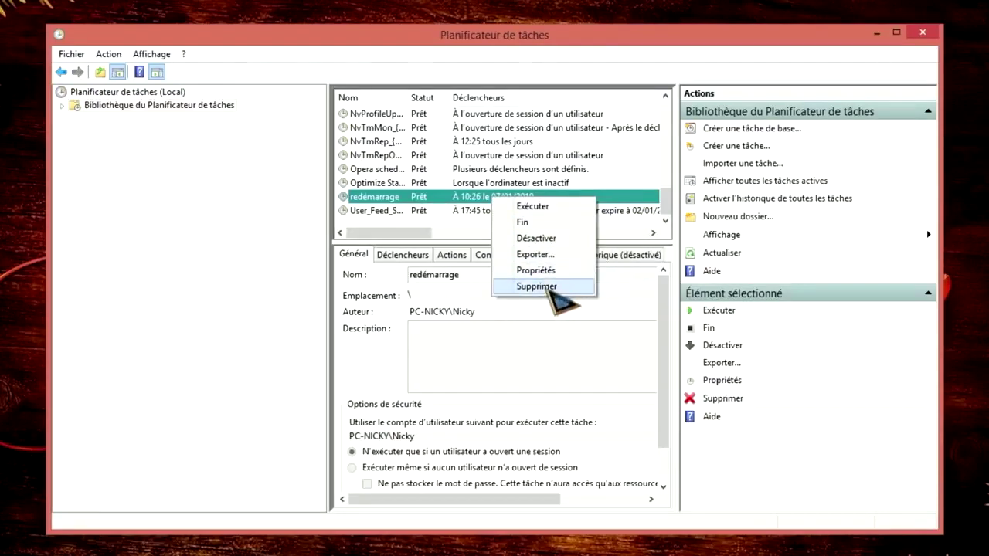
click(543, 286)
click(520, 328)
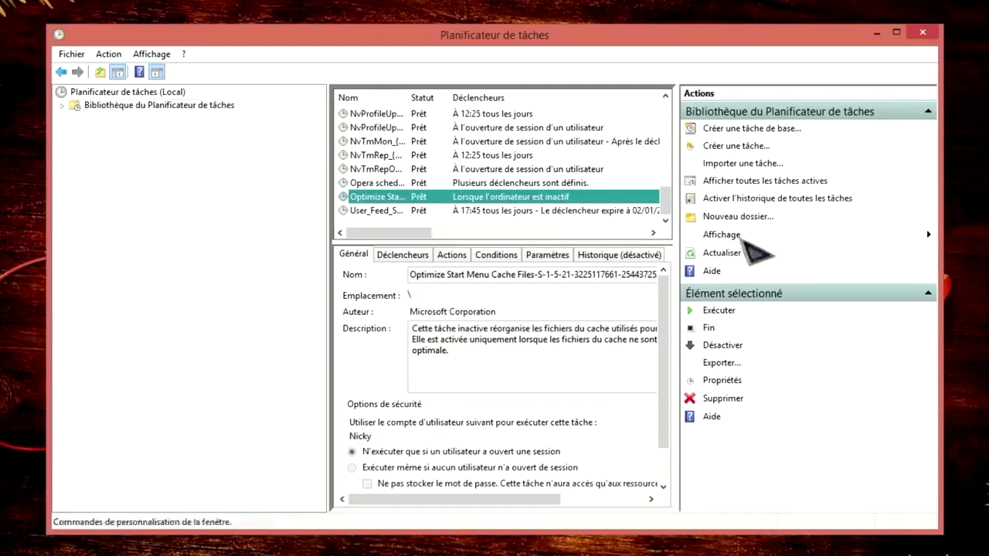
Step: Begin a new task with a Démarrer un programme action and enter -r -f as its arguments
click(728, 147)
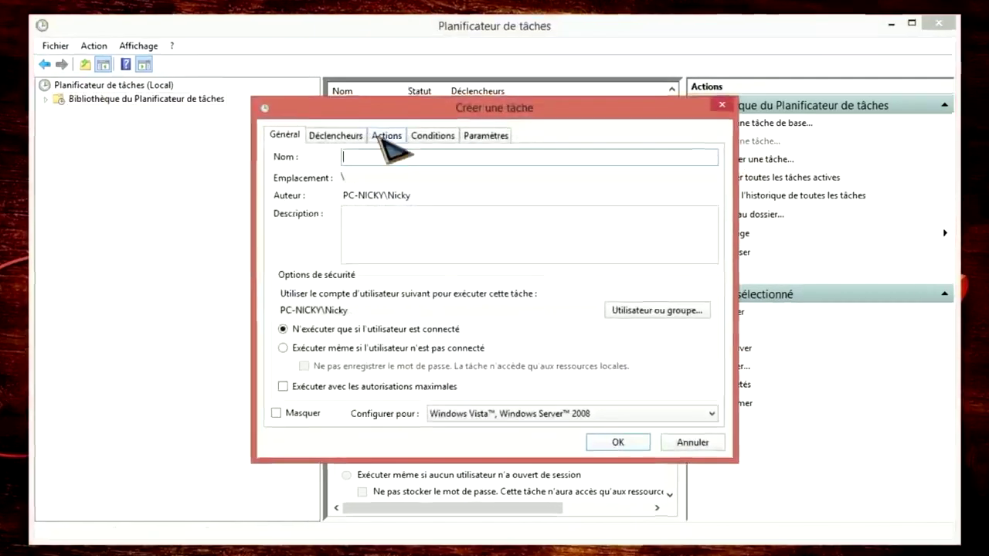
click(386, 133)
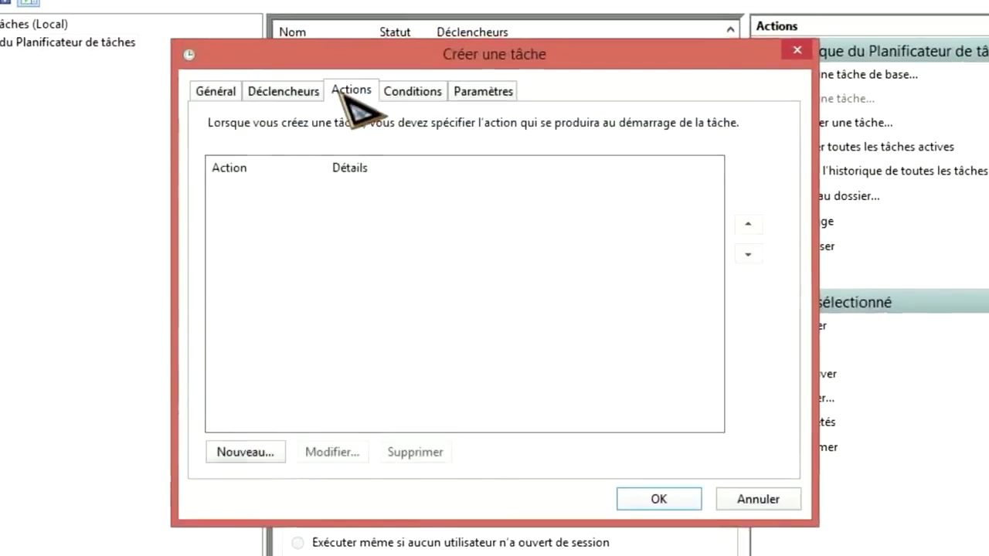
click(247, 453)
click(586, 214)
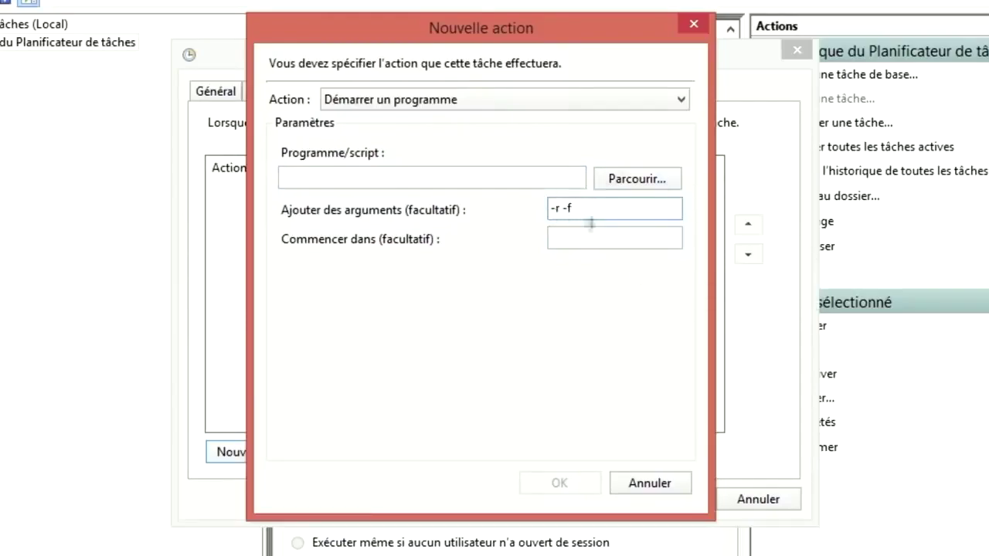
drag(593, 212, 545, 208)
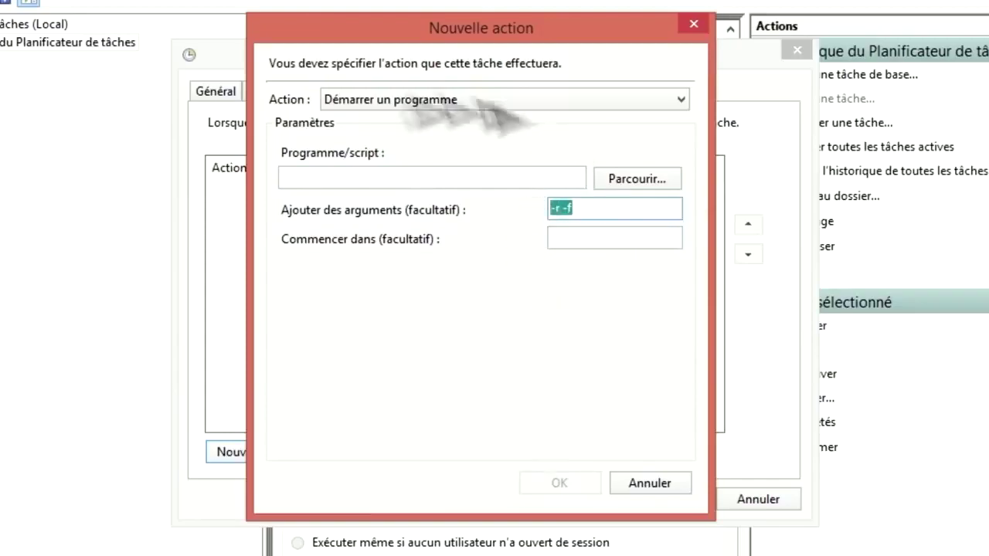
click(577, 211)
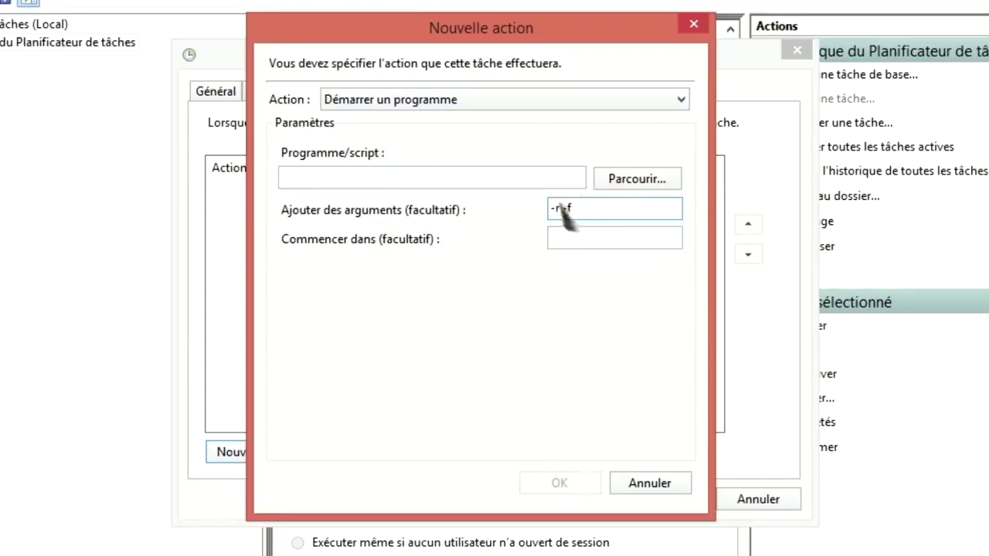
click(559, 209)
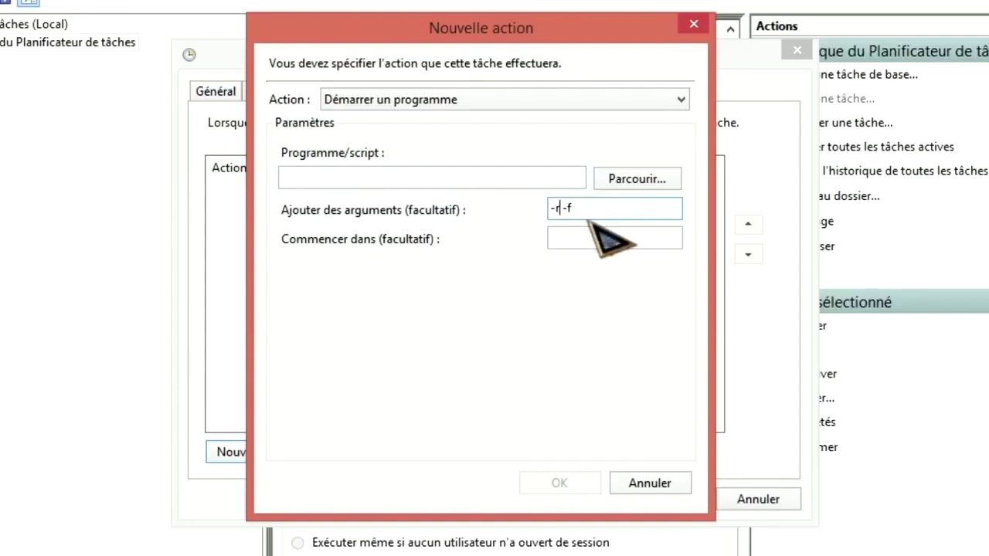
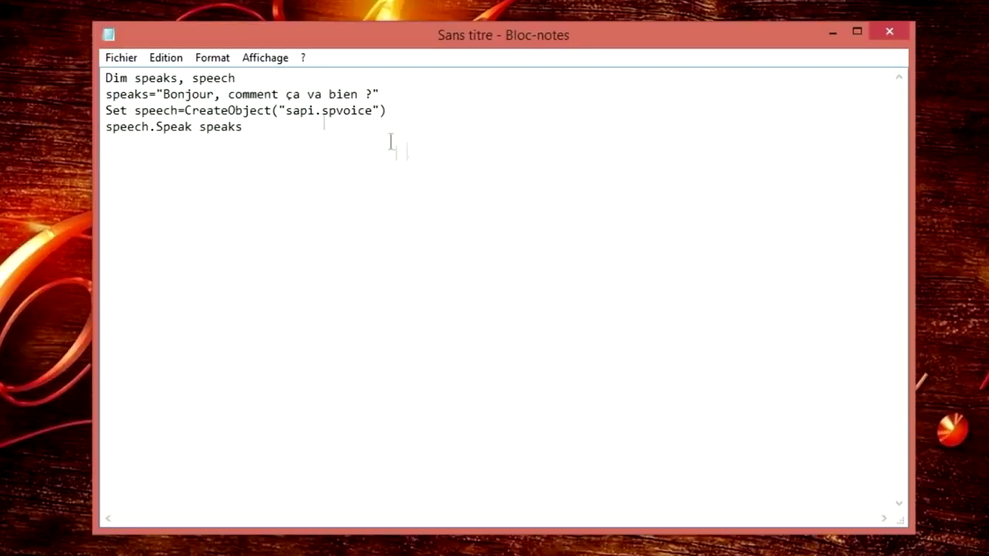
Step: Save the speech script to the Bureau as message.vbs and move its icon to the open area near the desktop's middle
click(118, 59)
click(182, 140)
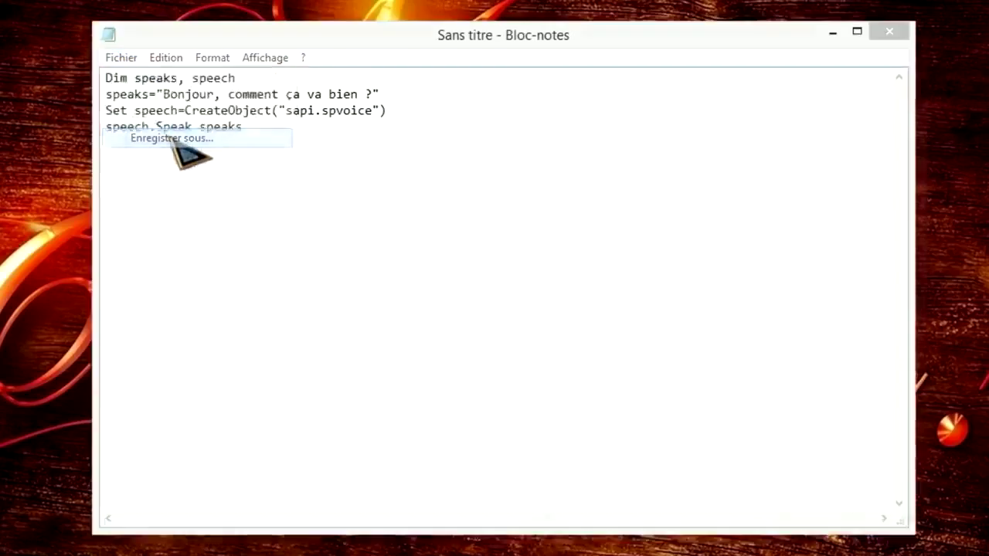
click(162, 213)
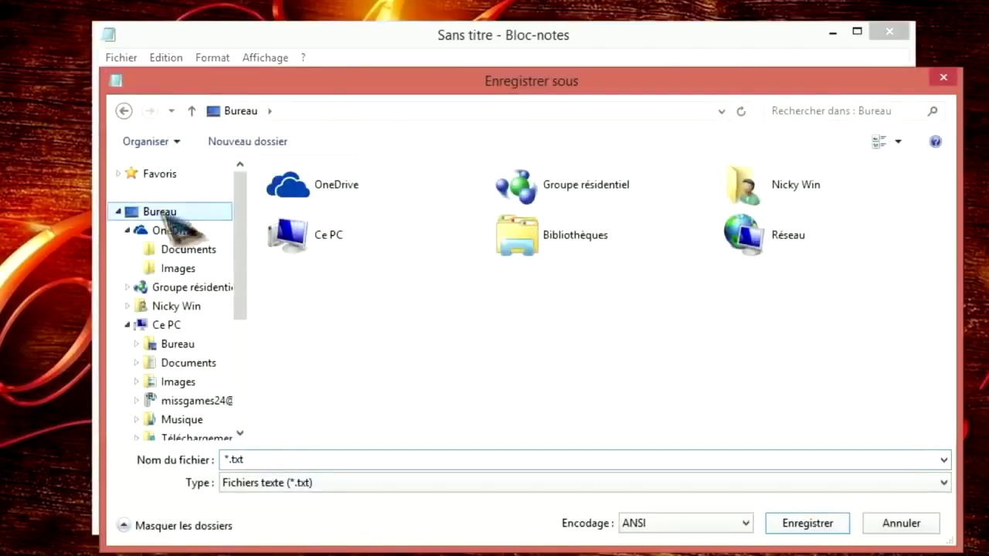
click(255, 461)
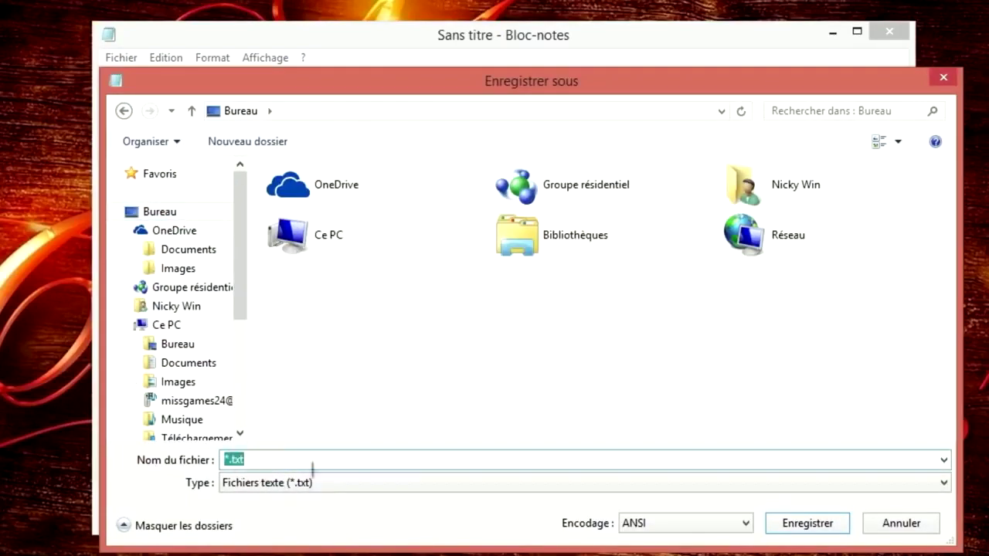
text(message.vbs)
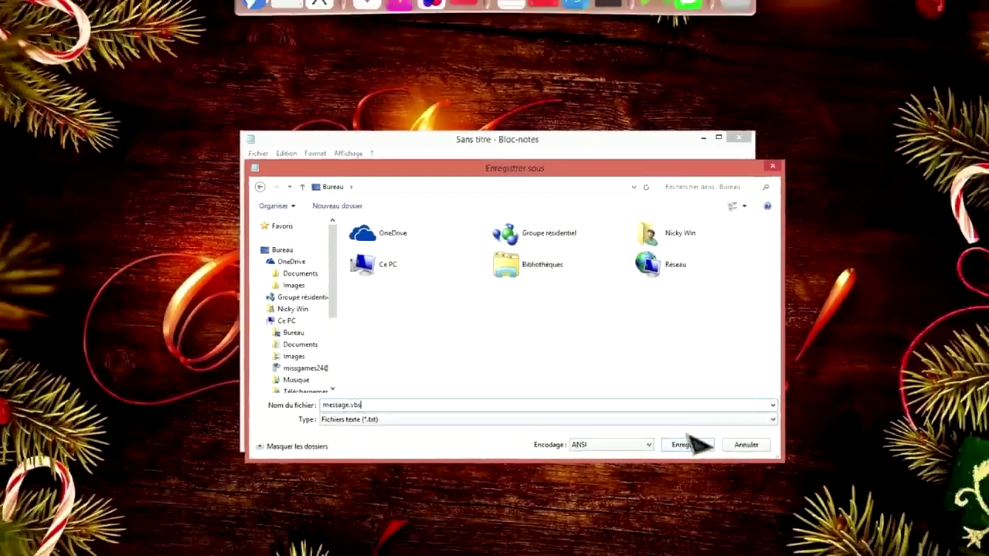
click(807, 523)
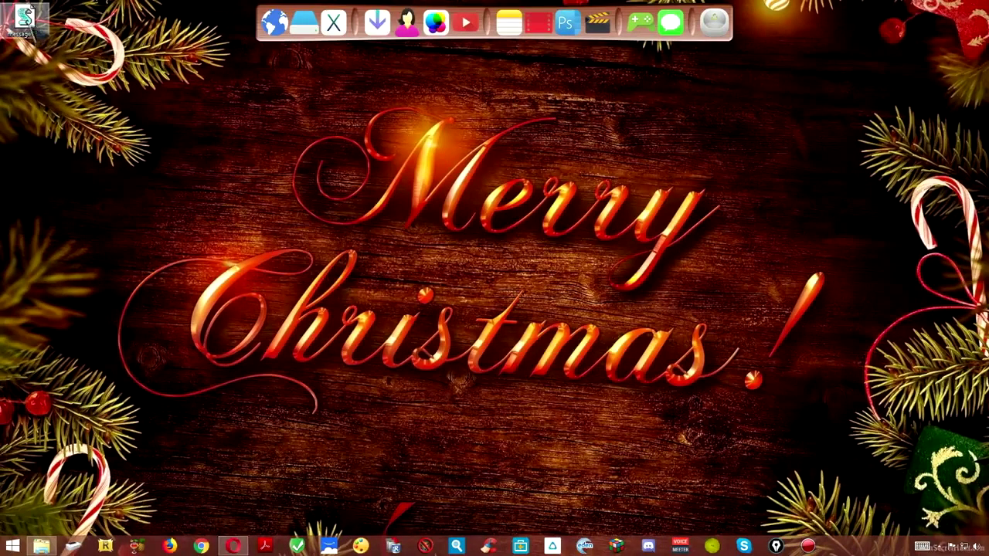
drag(31, 21, 272, 226)
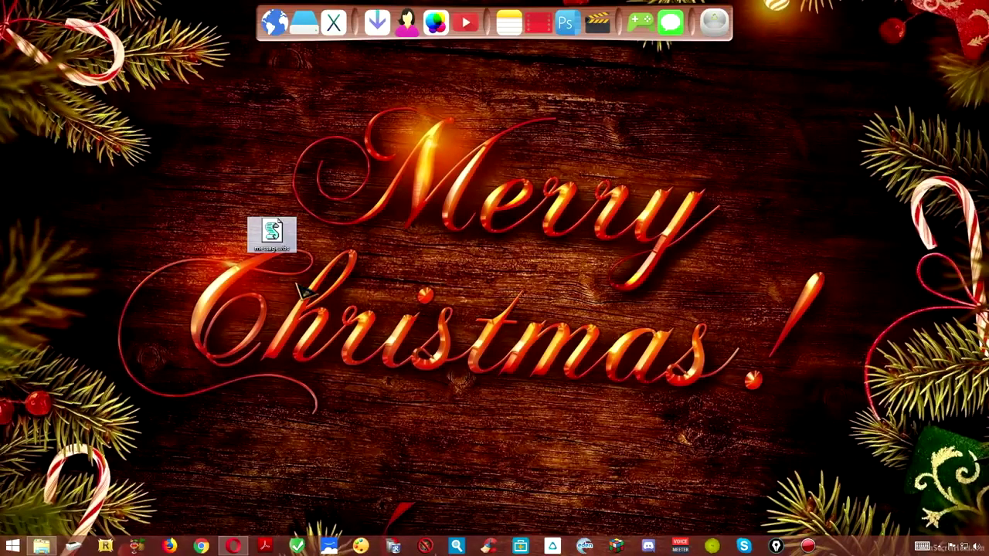
Step: Open the Roaming folder by running %appdata%
key(super+r)
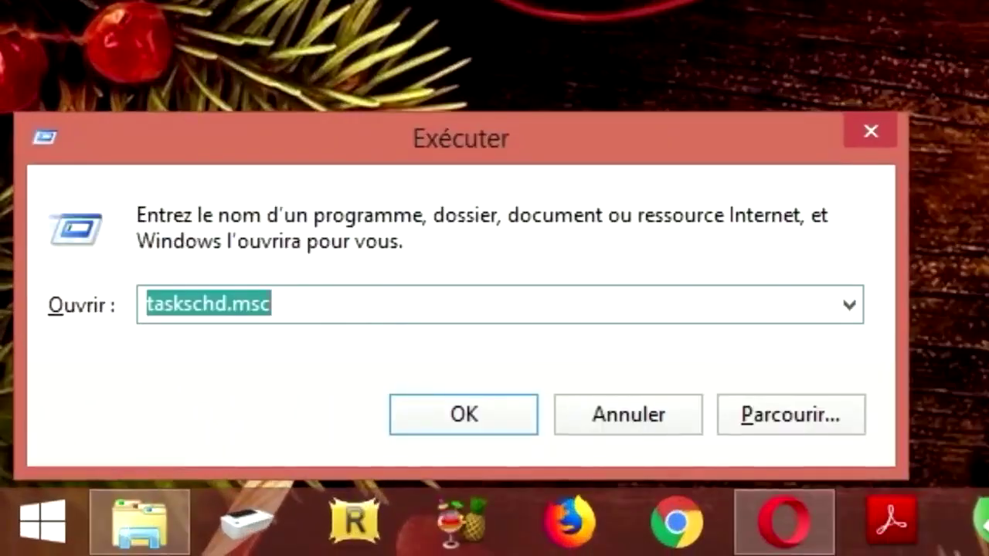
text(%)
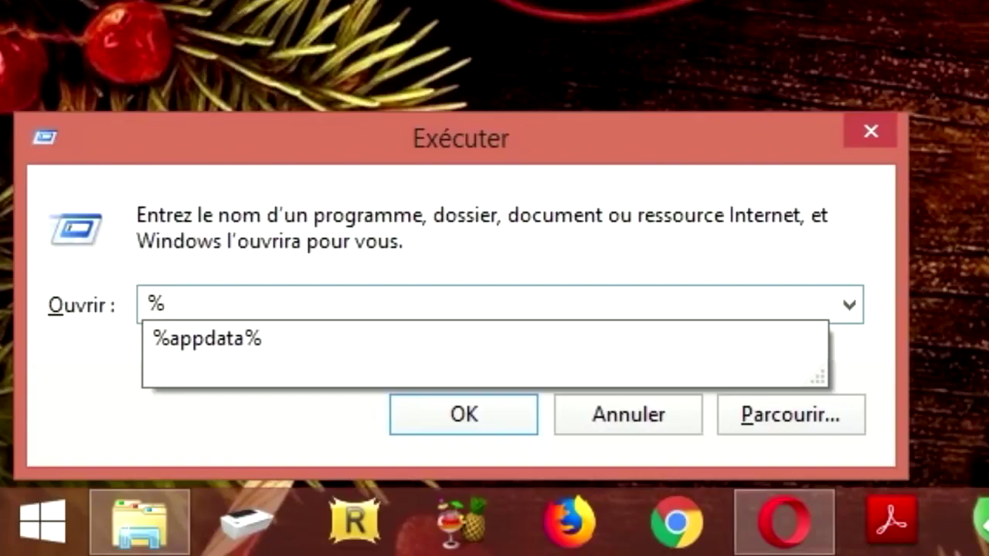
click(199, 340)
click(283, 307)
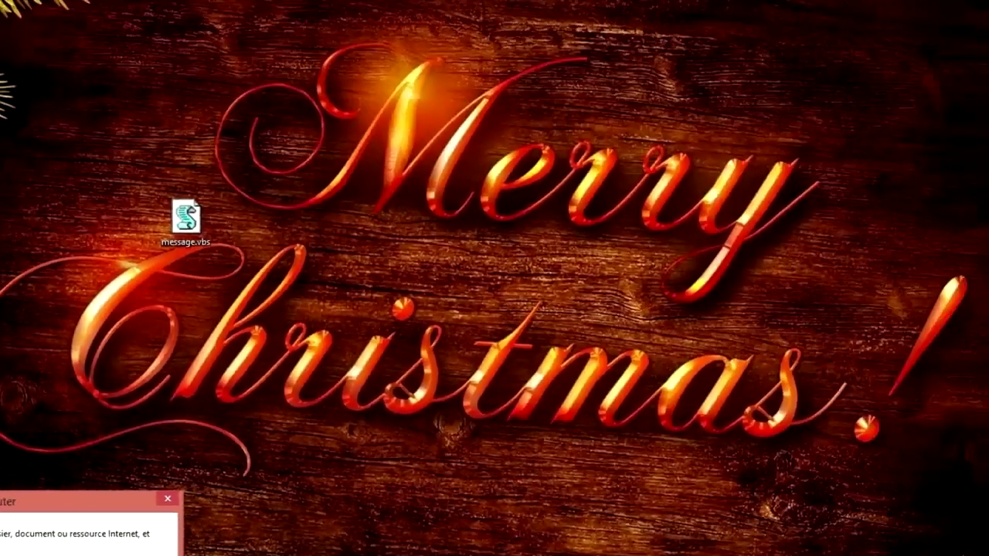
click(344, 445)
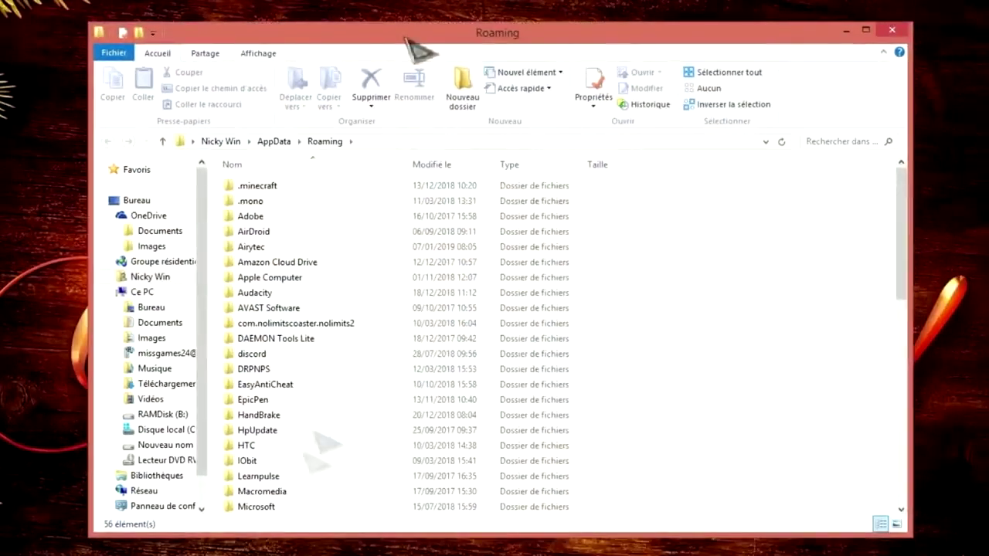
Step: Open the Démarrage folder under Microsoft\Windows\Menu Démarrer\Programmes and move message.vbs from the desktop into it
double_click(259, 507)
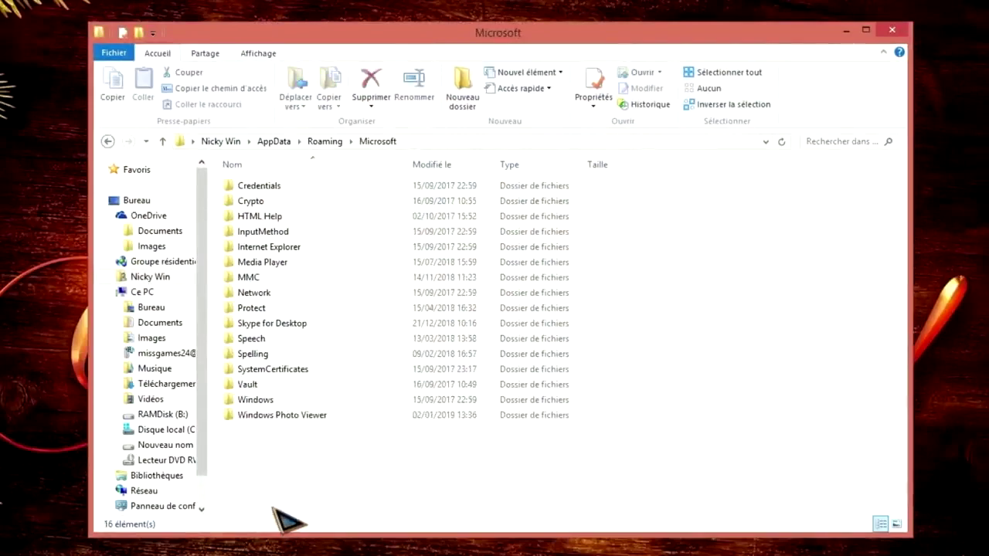
double_click(277, 400)
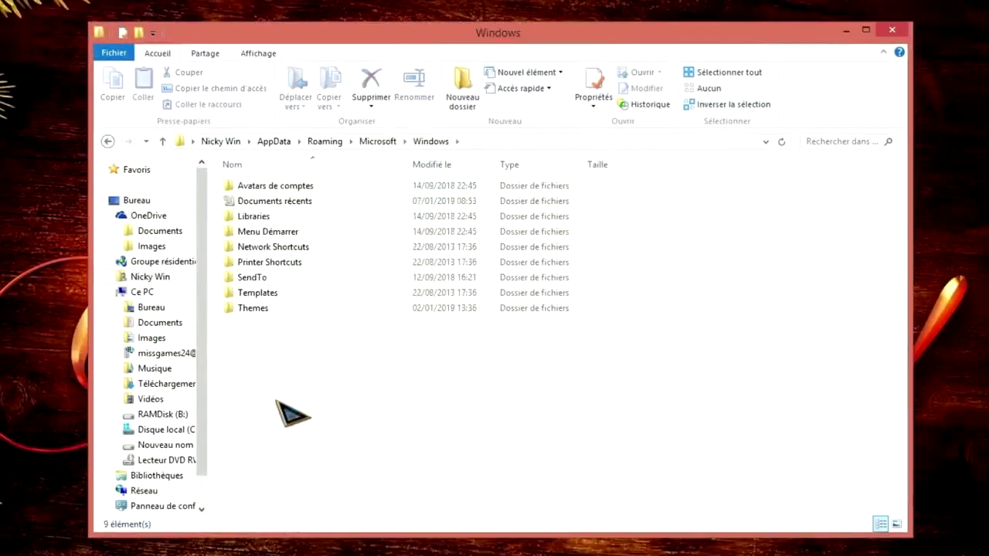
double_click(294, 234)
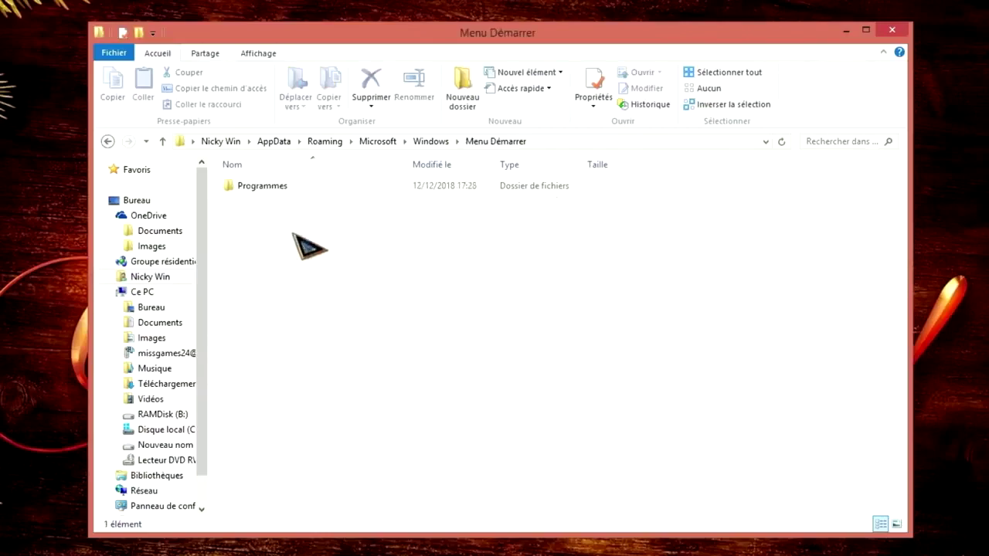
double_click(282, 190)
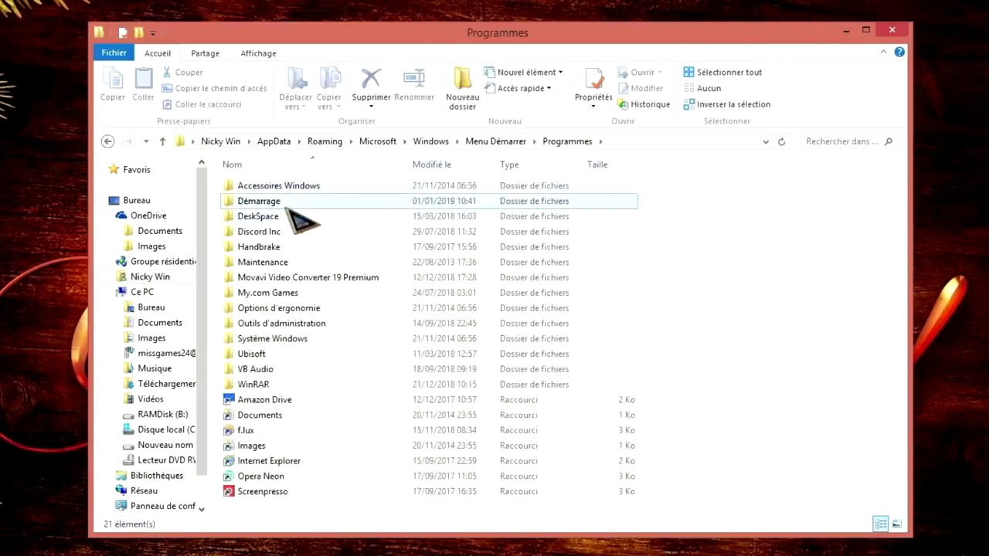
double_click(288, 206)
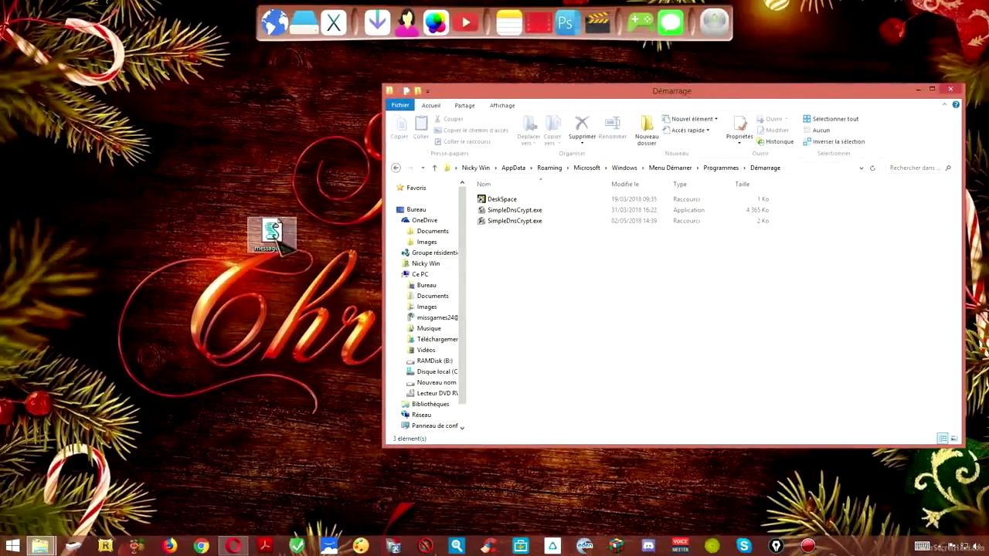
drag(265, 232, 585, 298)
drag(690, 92, 519, 92)
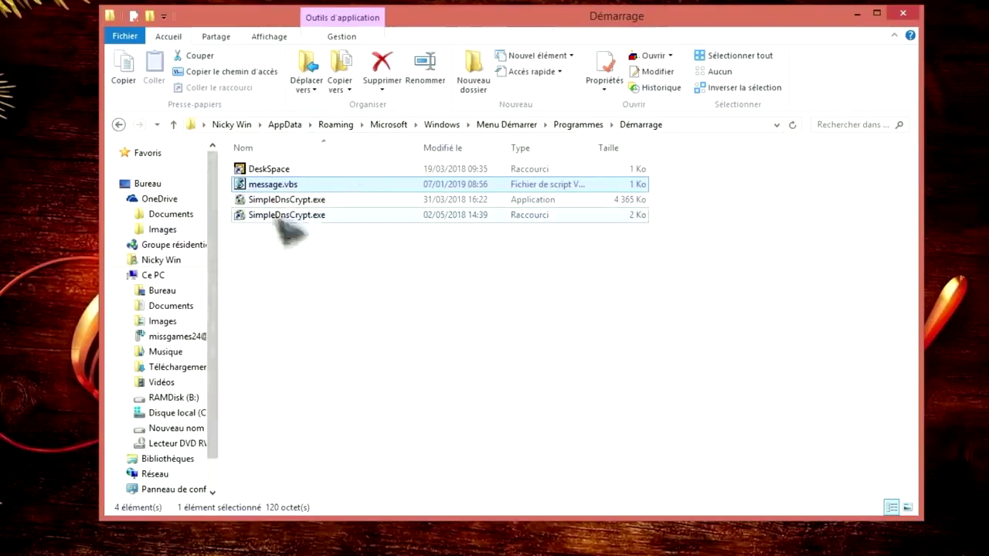
Step: Open message.vbs from the Démarrage folder in Bloc-notes, review its spoken sentence, and save and close the script
right_click(269, 186)
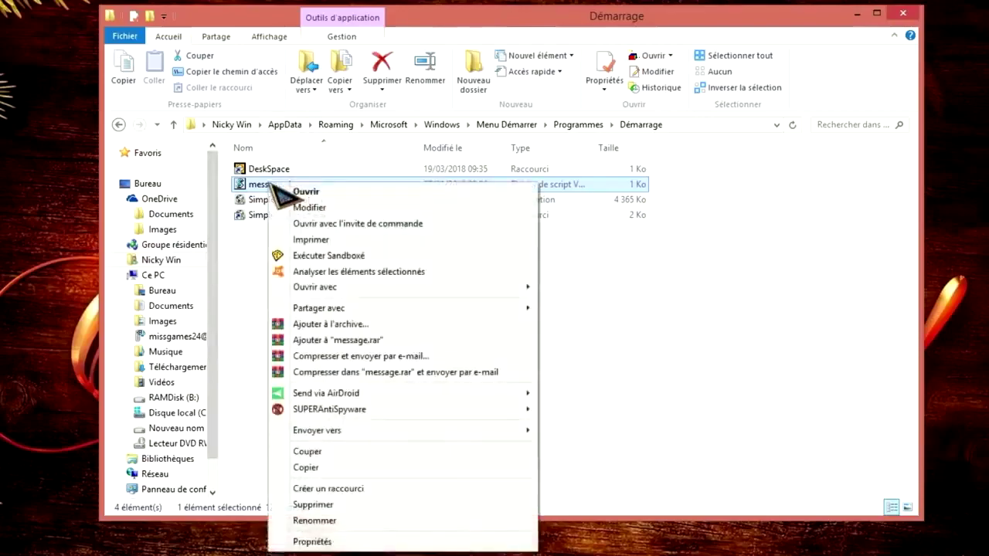
mouse_move(398, 287)
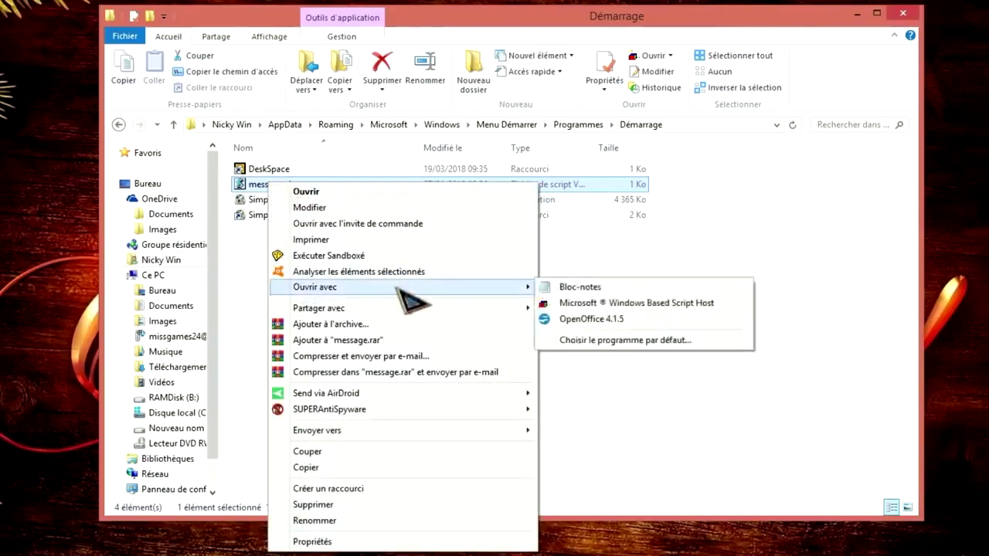
click(622, 287)
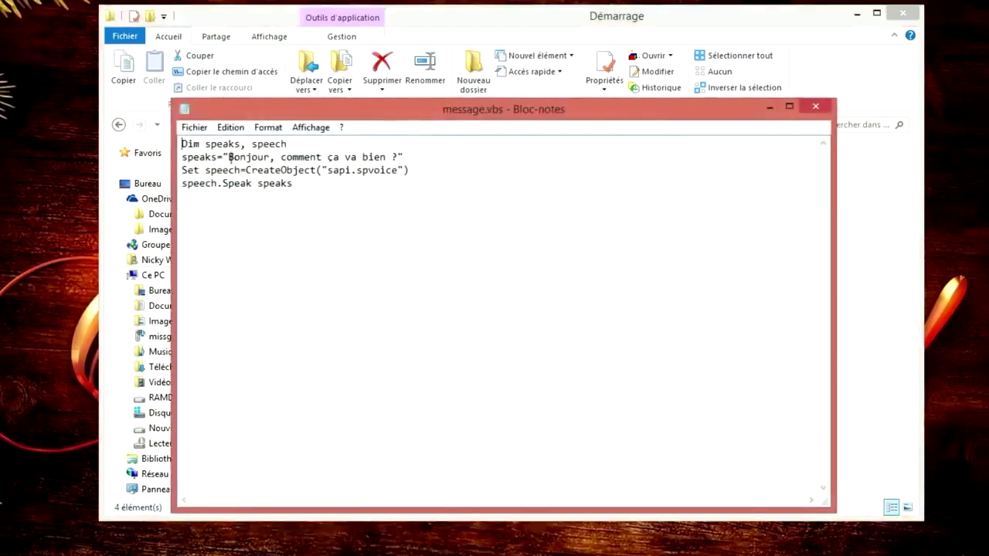
drag(230, 157, 392, 157)
click(419, 182)
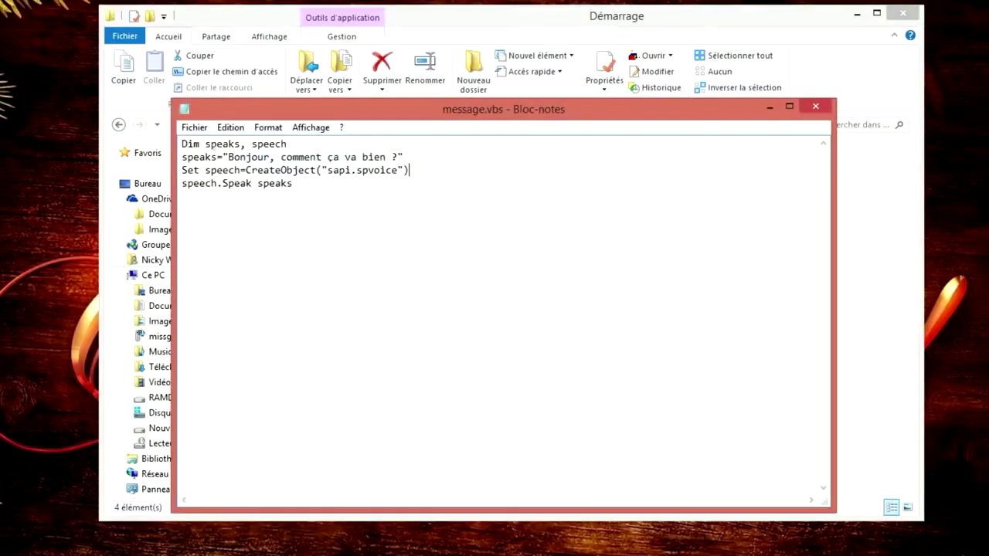
click(197, 128)
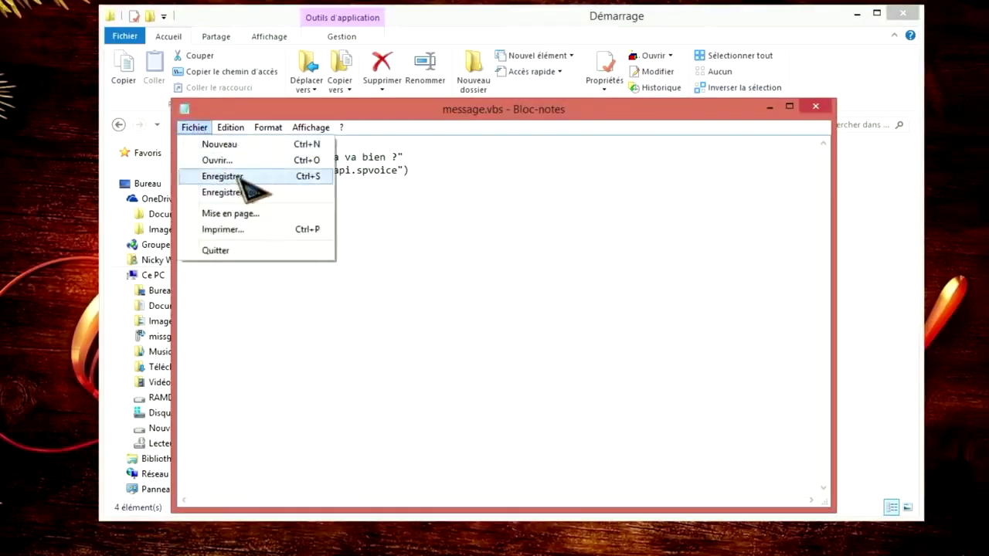
click(237, 177)
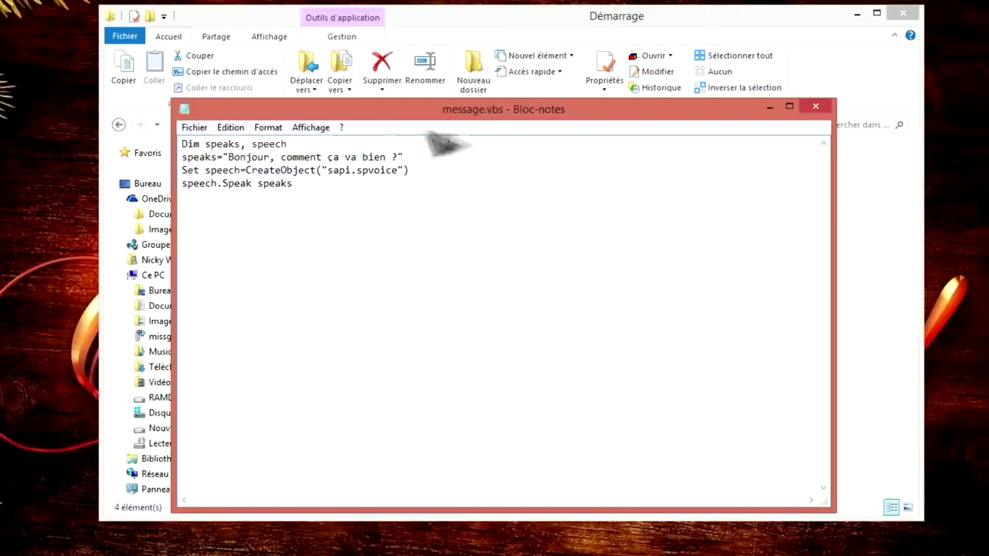
click(815, 107)
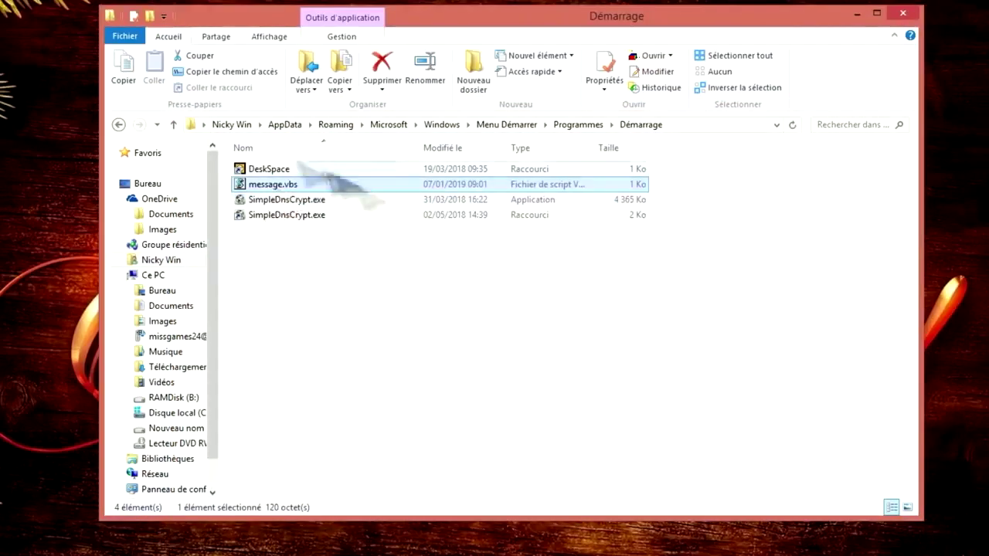
Step: Set Bloc-notes as the default program for all .vbs files through message.vbs, and save and close the script it opens
right_click(270, 188)
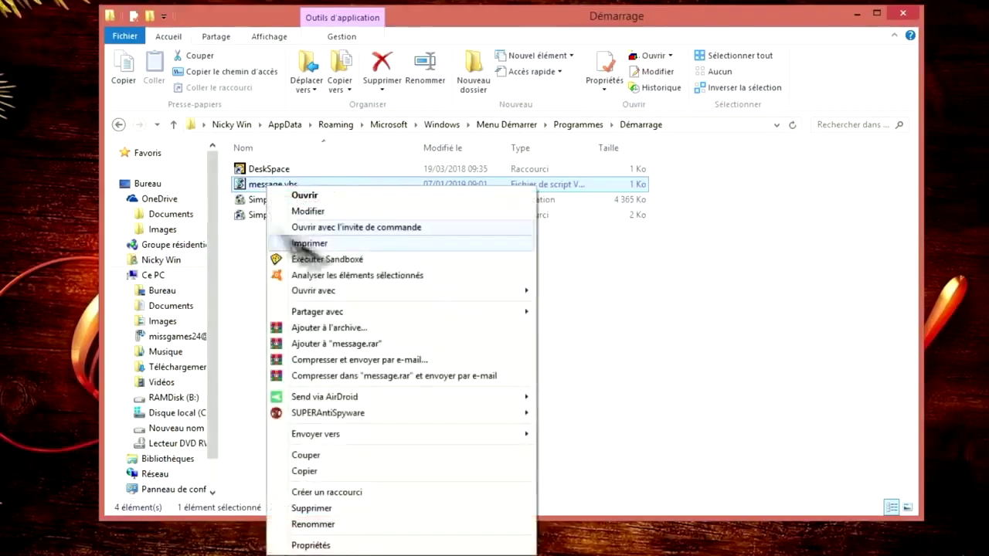
mouse_move(384, 294)
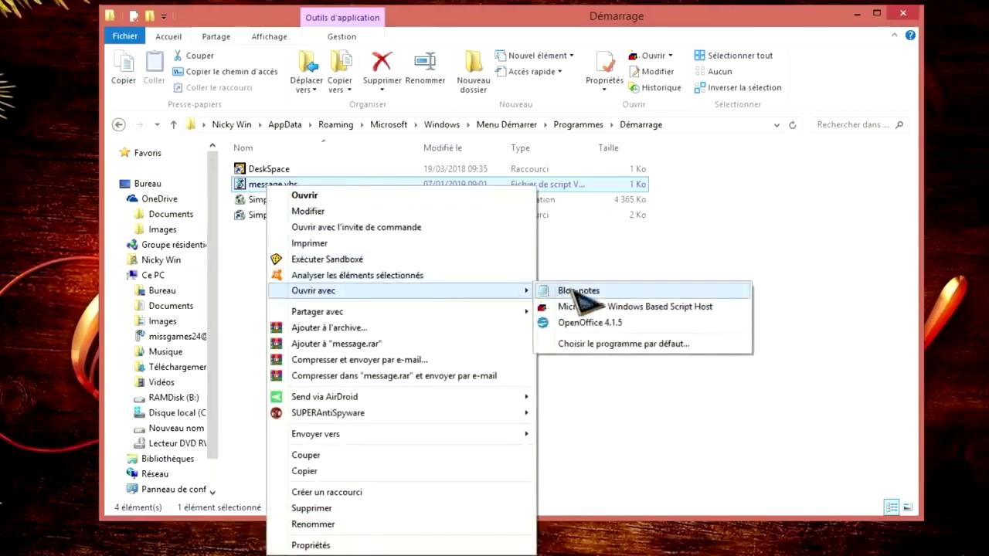
click(629, 344)
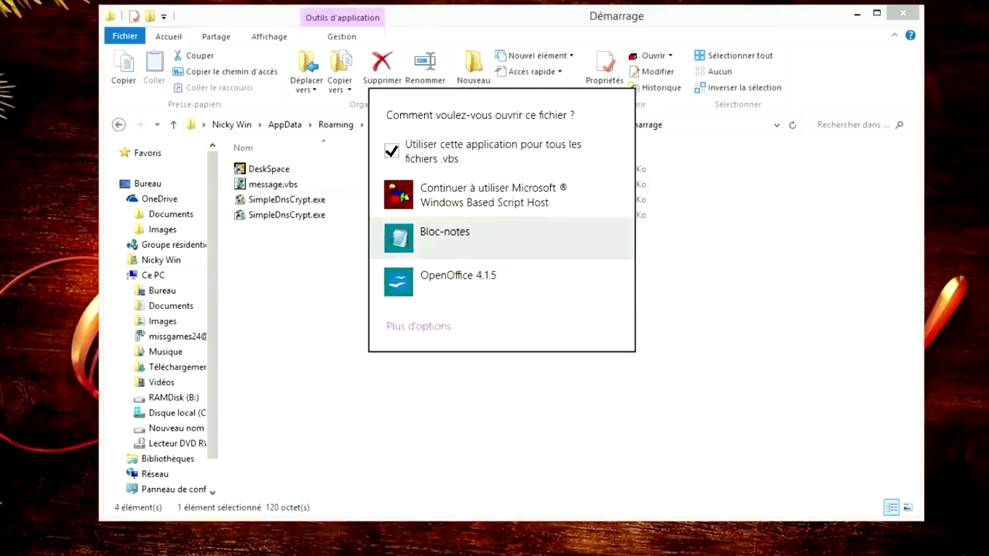
click(448, 241)
click(194, 127)
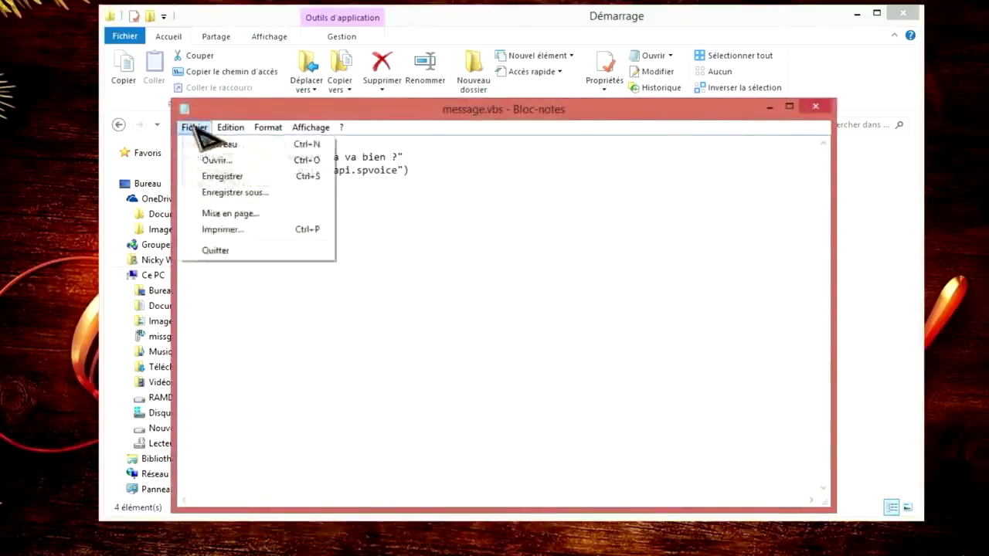
click(259, 176)
click(817, 107)
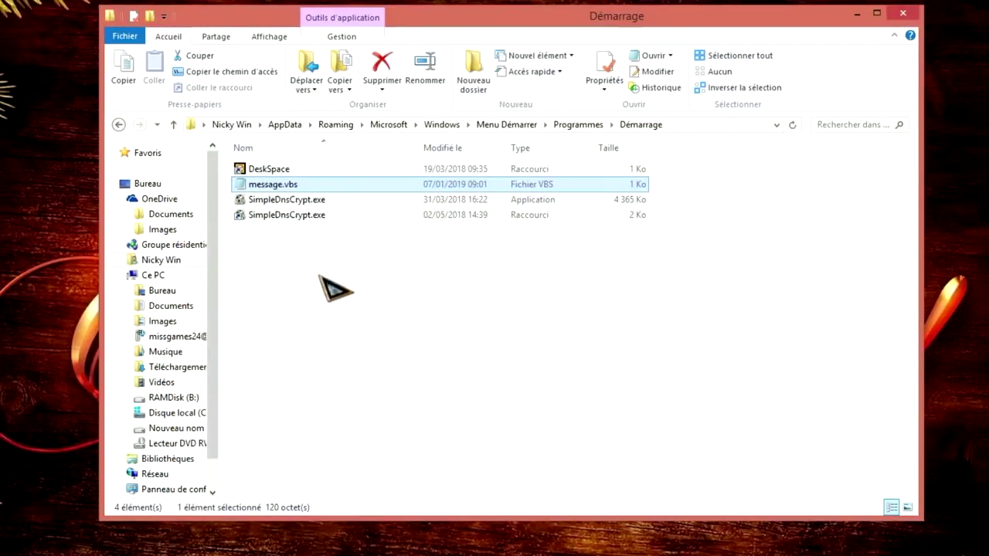
Step: Check which program message.vbs opens with by opening and closing it and viewing its properties
double_click(275, 185)
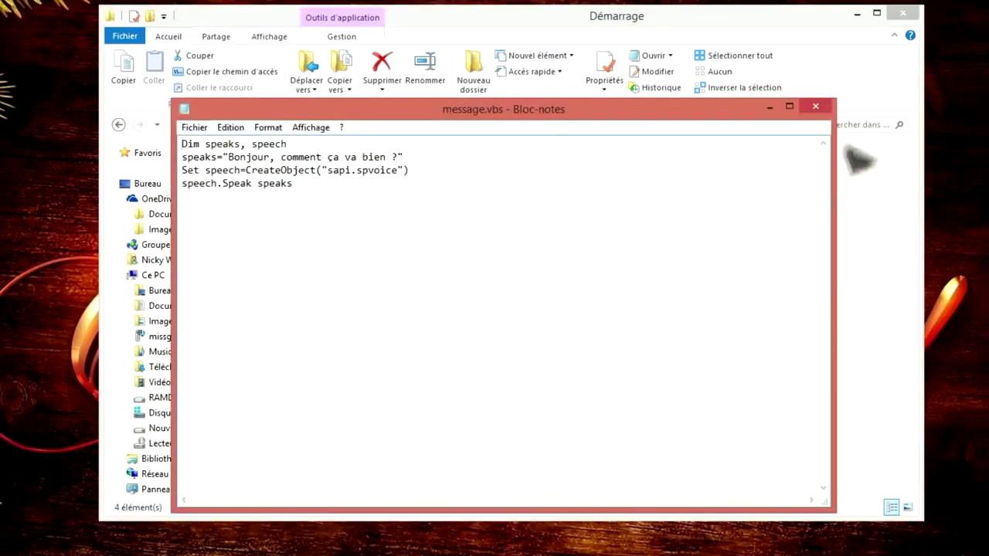
click(815, 107)
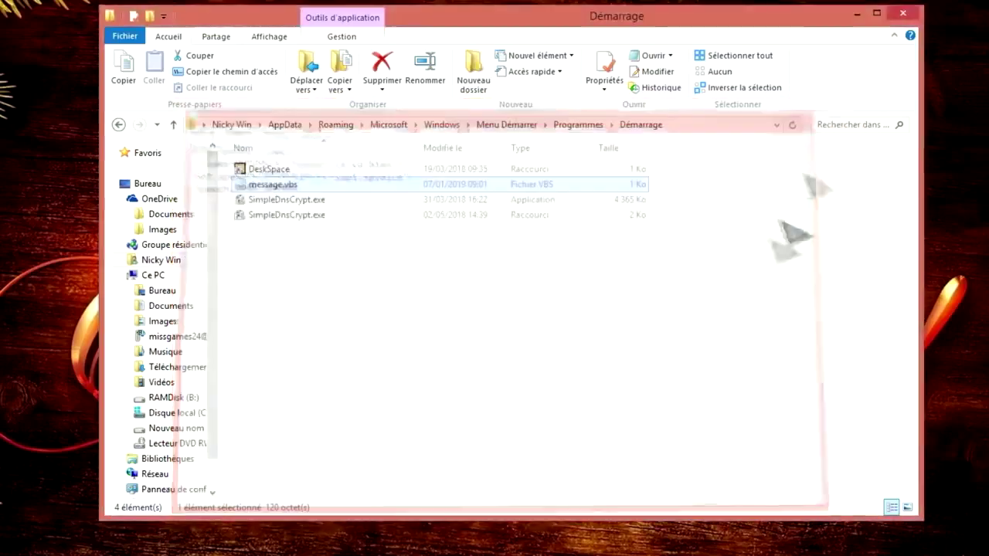
right_click(275, 187)
click(340, 513)
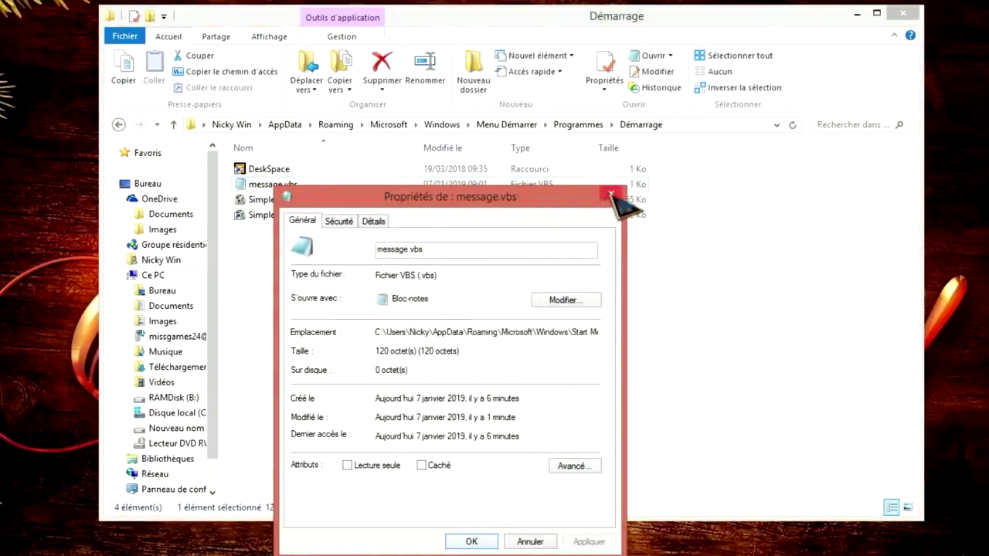
click(612, 195)
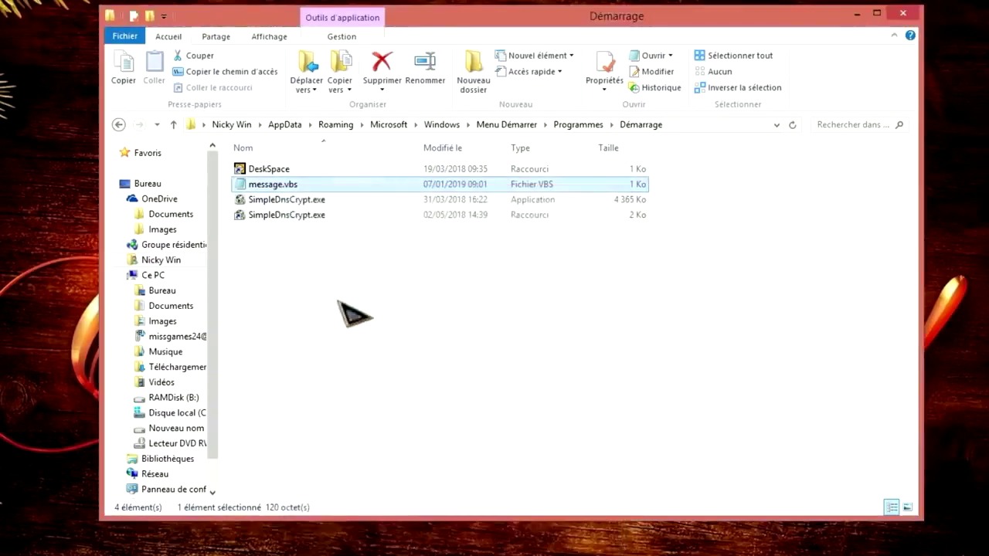
Step: Start choosing a new default program for message.vbs and browse the PC for another application
right_click(276, 187)
mouse_move(395, 266)
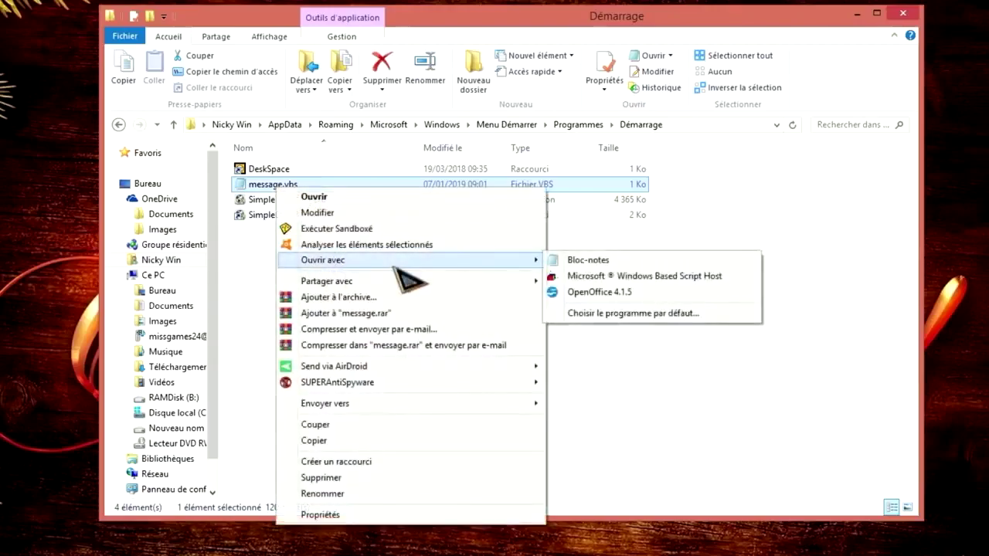
click(638, 314)
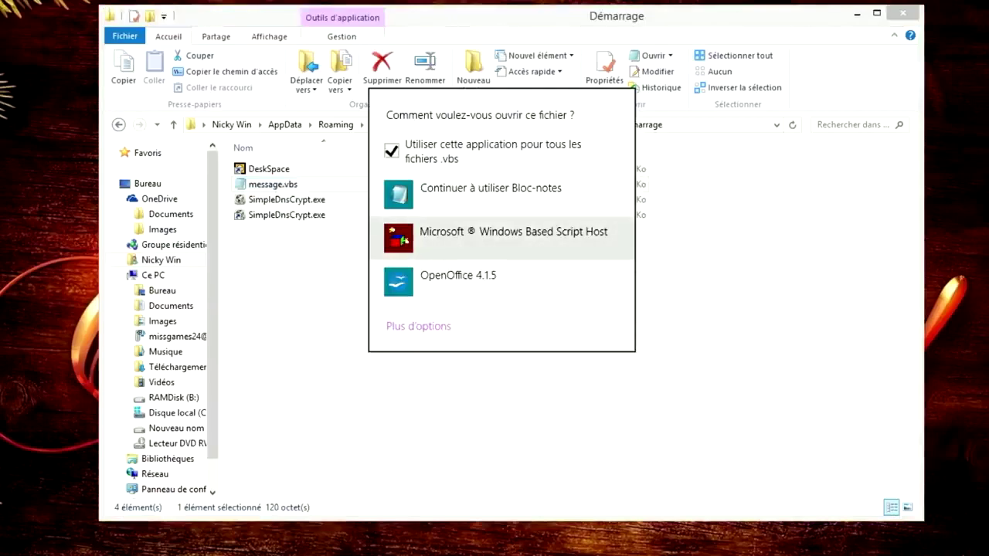
click(424, 329)
scroll(425, 293, down, 5)
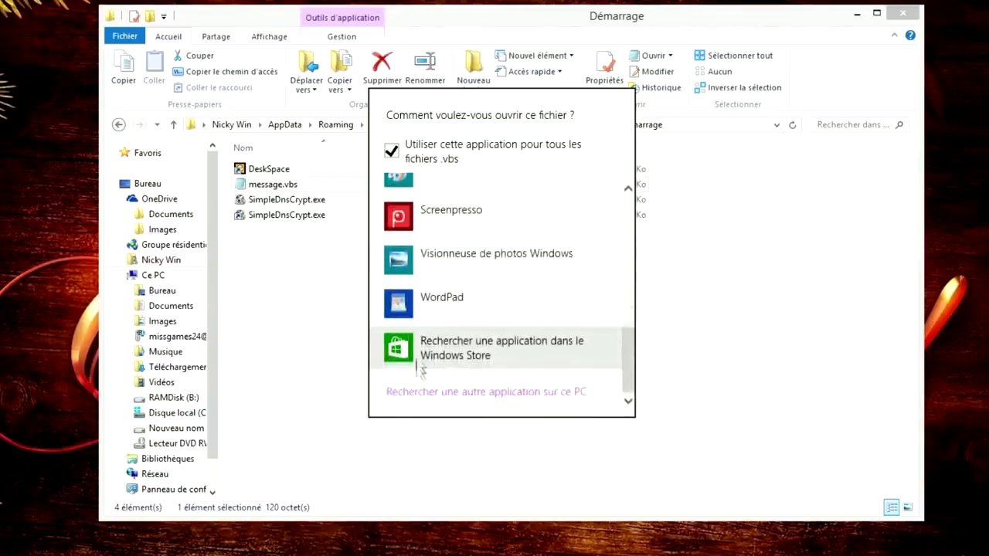
click(514, 392)
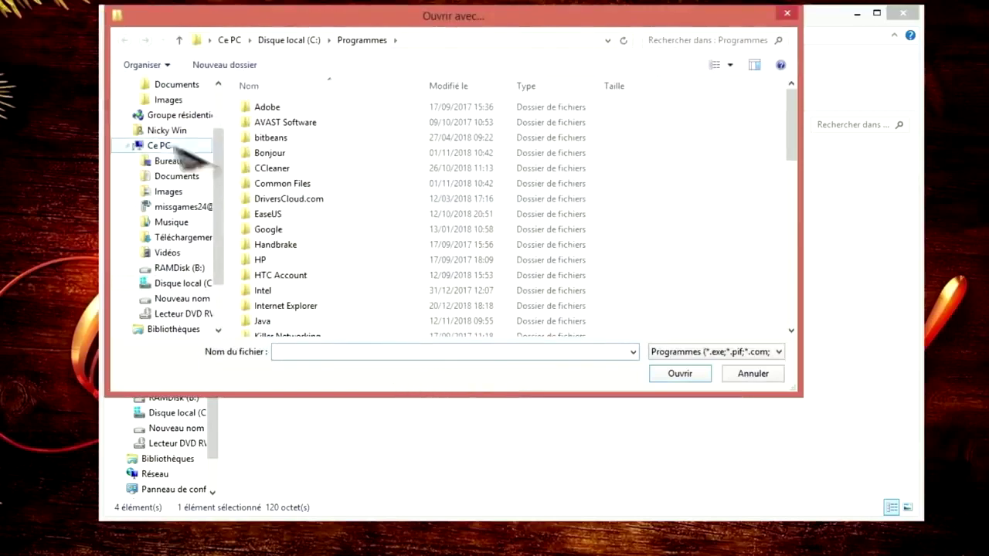
Step: Set wscript.exe from C:\Windows\System32 as the default program for .vbs files, and delete message.vbs from the Démarrage folder
click(158, 146)
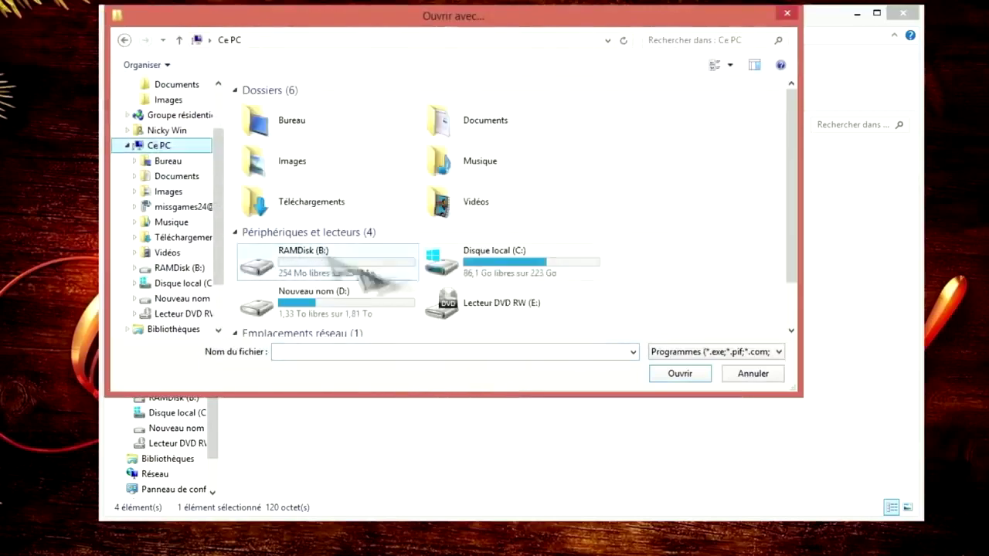
double_click(518, 271)
double_click(294, 320)
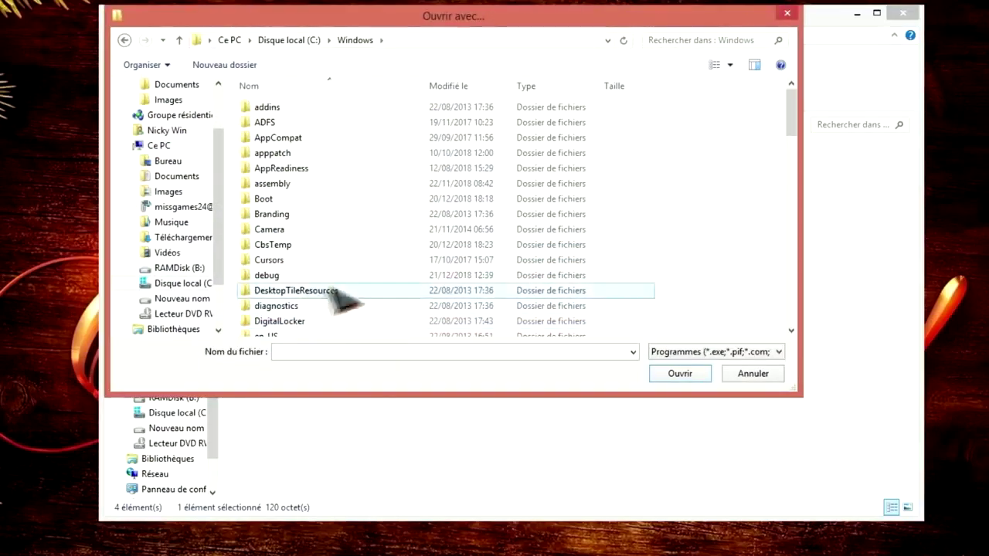
drag(792, 120, 804, 239)
double_click(288, 272)
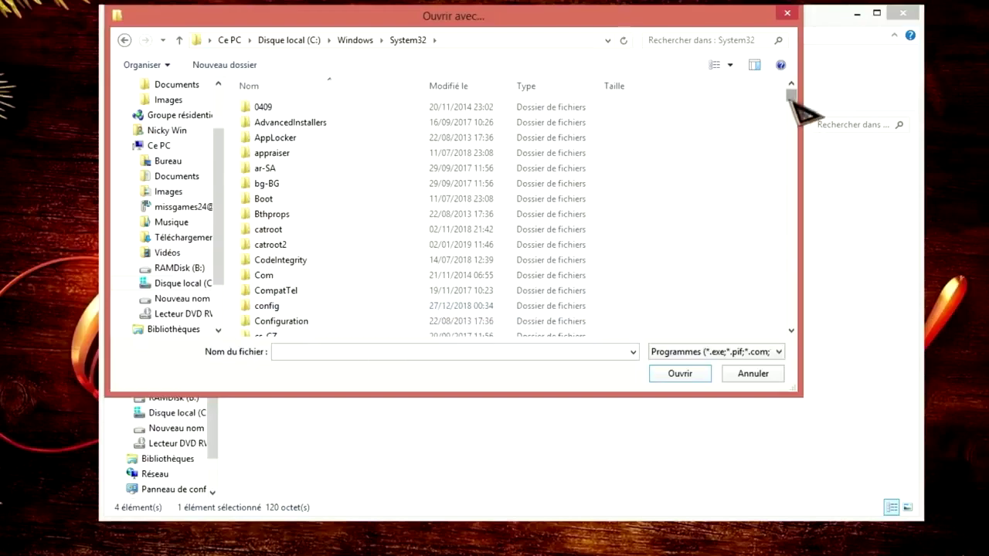
drag(791, 94, 808, 321)
scroll(417, 286, up, 2)
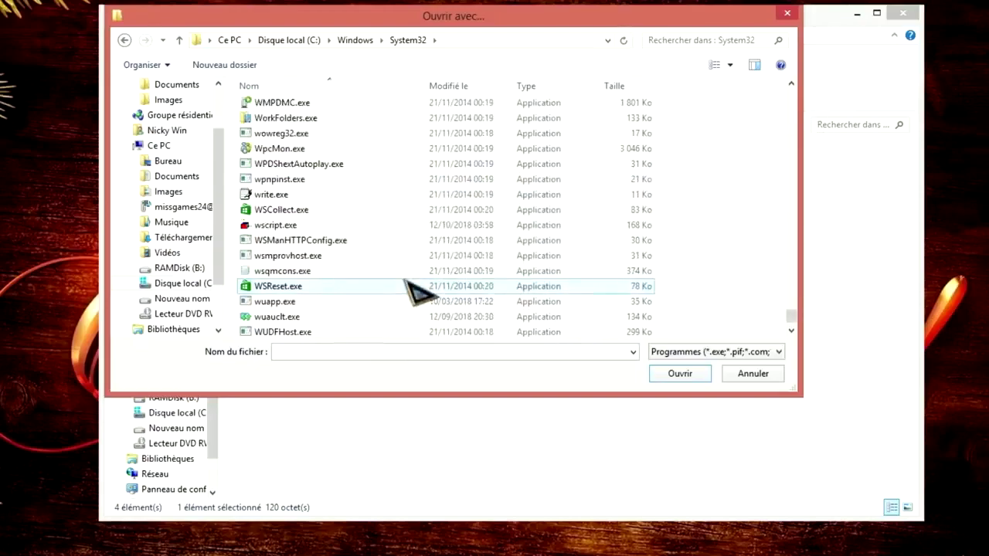
click(304, 226)
click(670, 380)
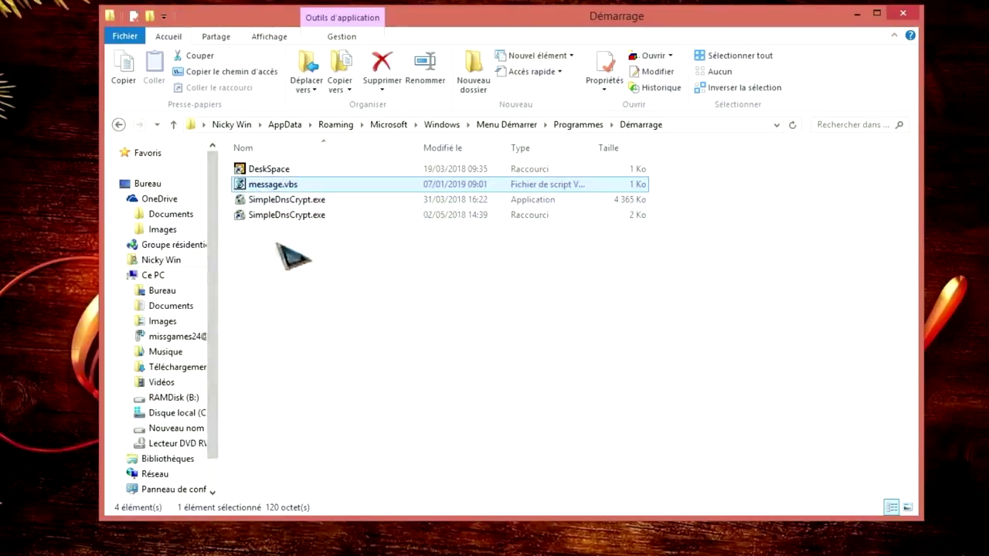
key(Delete)
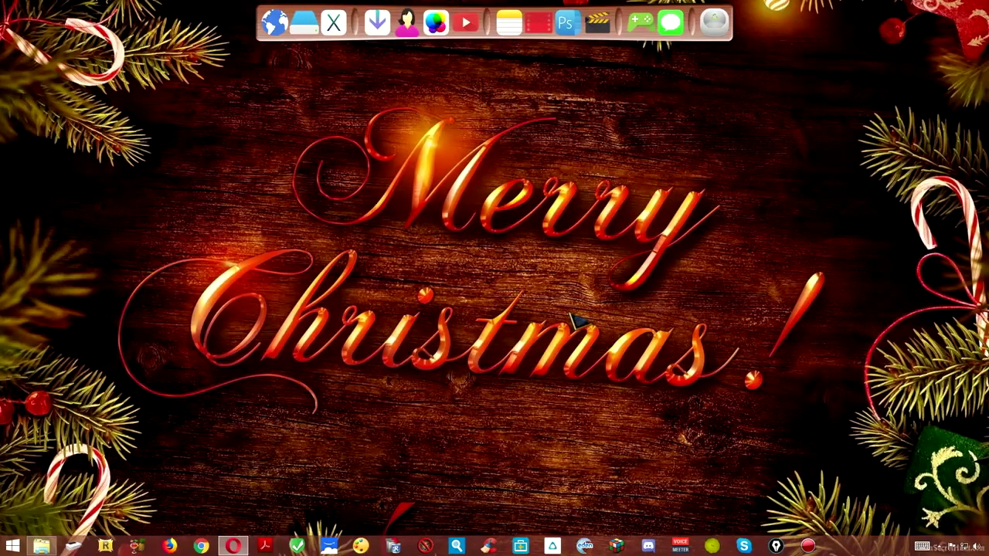
Step: Switch to Opera, download the 64-bit portable version of Switch Off from the Airytec site, and minimise the browser
click(236, 546)
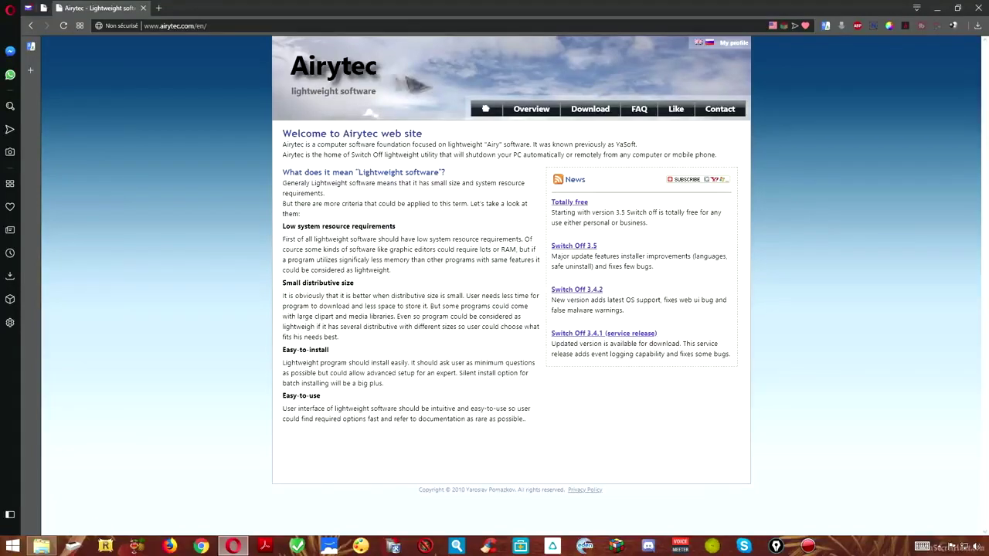
click(600, 113)
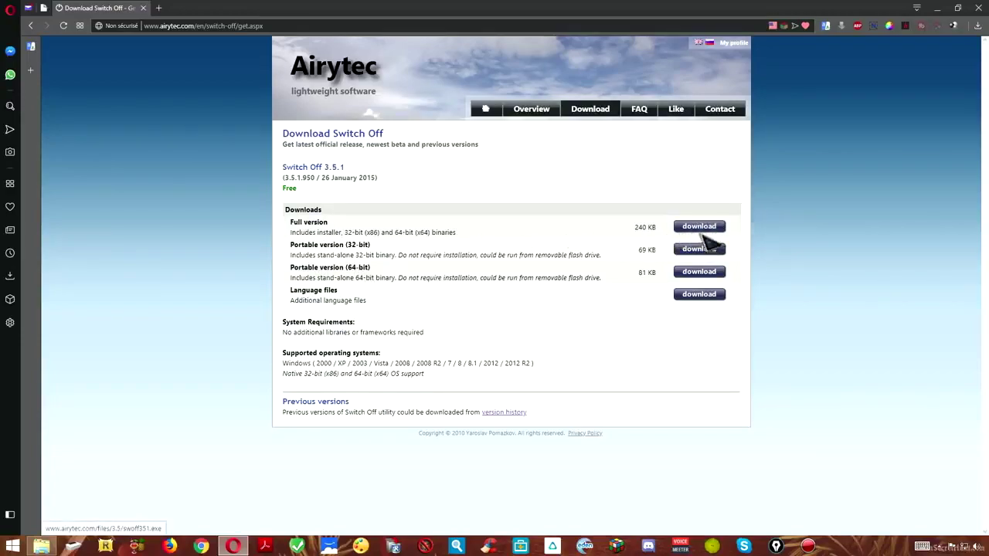
click(702, 273)
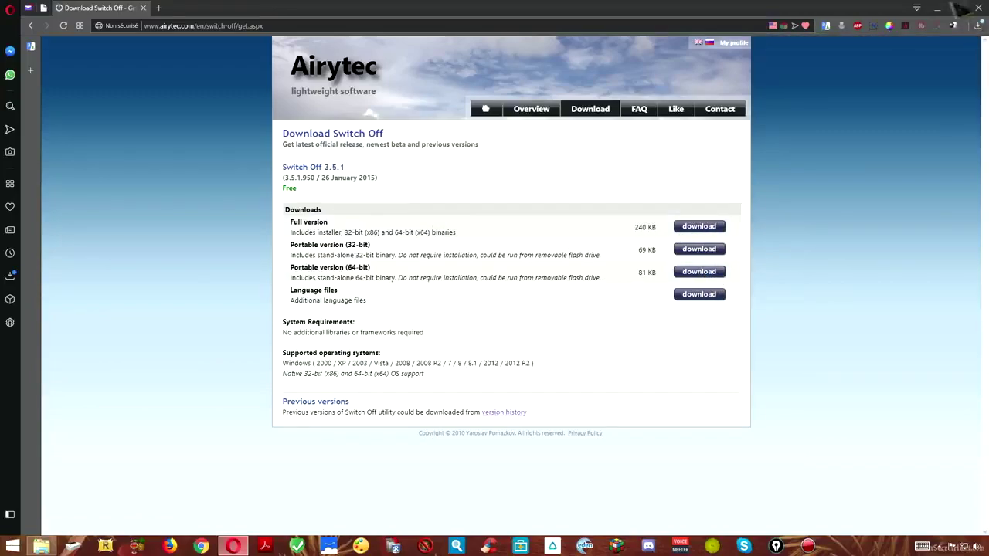
click(937, 7)
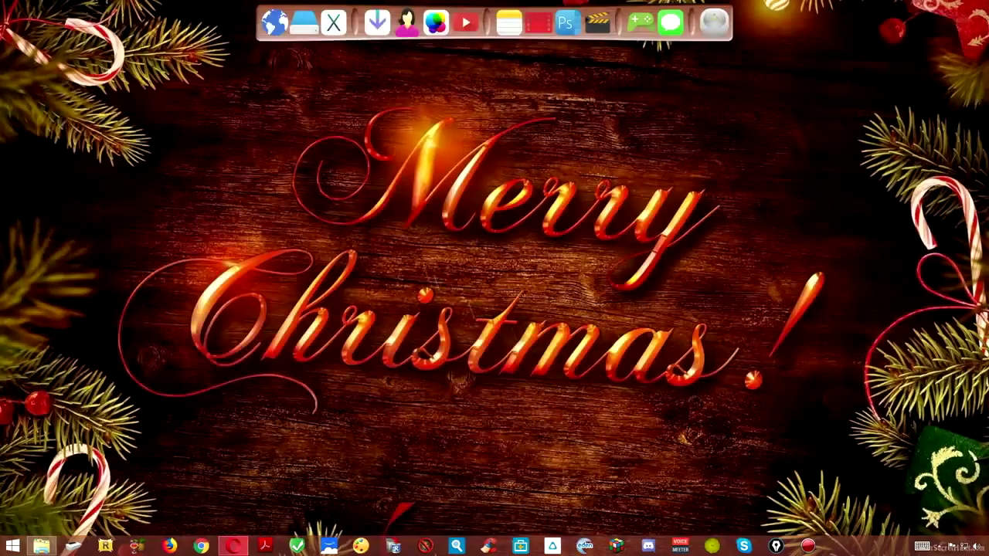
Step: Extract the downloaded archive in Téléchargements into a swoff35x64 folder and open that folder
click(374, 34)
right_click(332, 220)
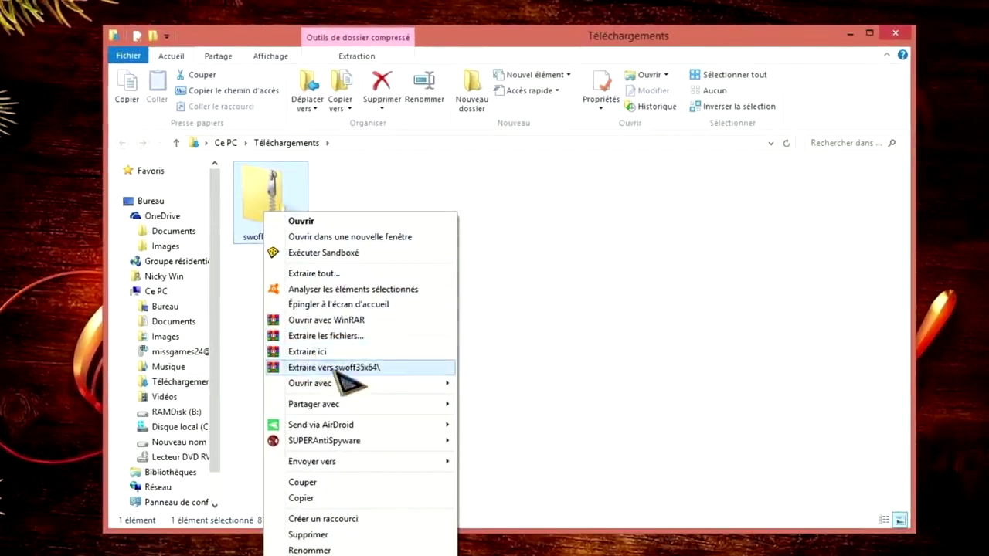
click(334, 368)
double_click(263, 220)
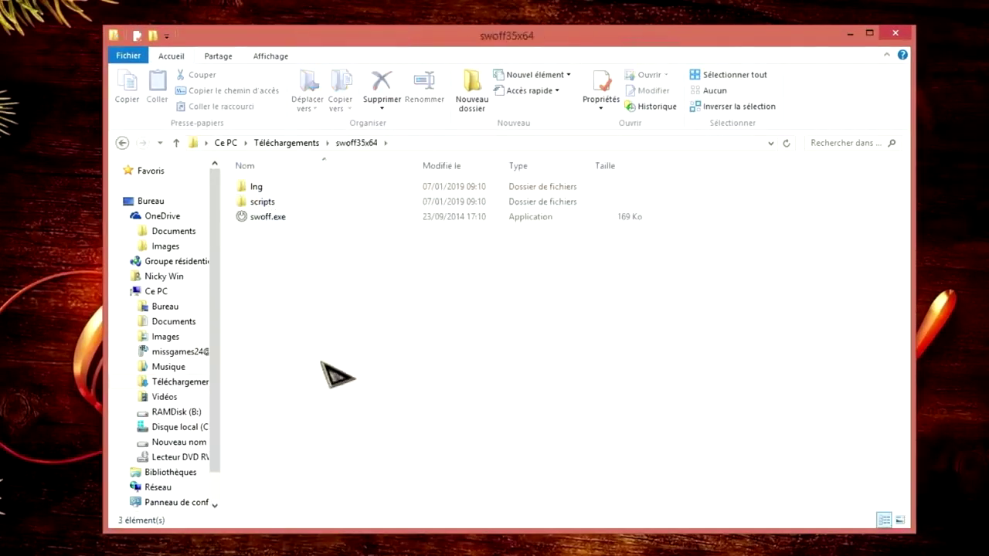
Step: Launch swoff.exe, minimise the folder window and dismiss the Airytec Switch Off notification
double_click(292, 221)
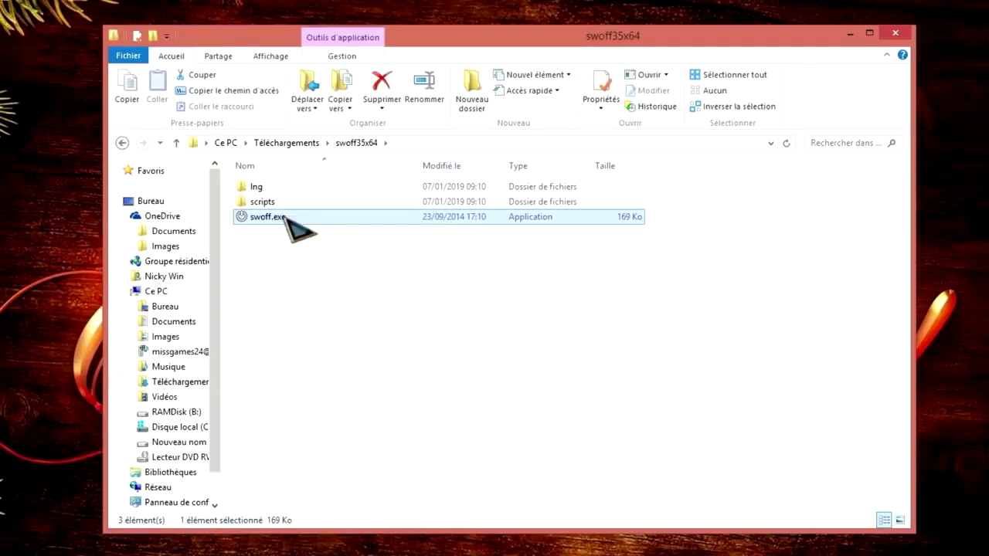
click(648, 390)
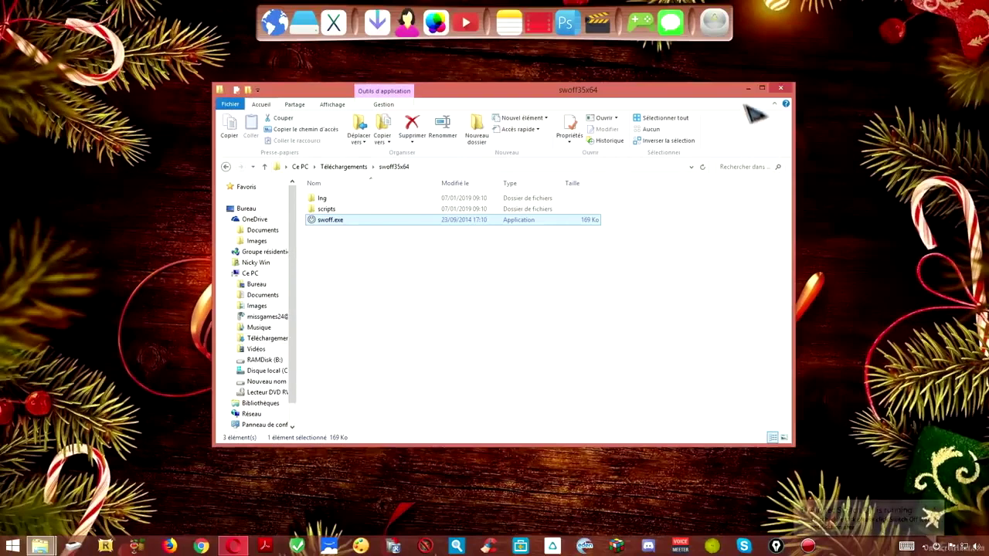
click(851, 33)
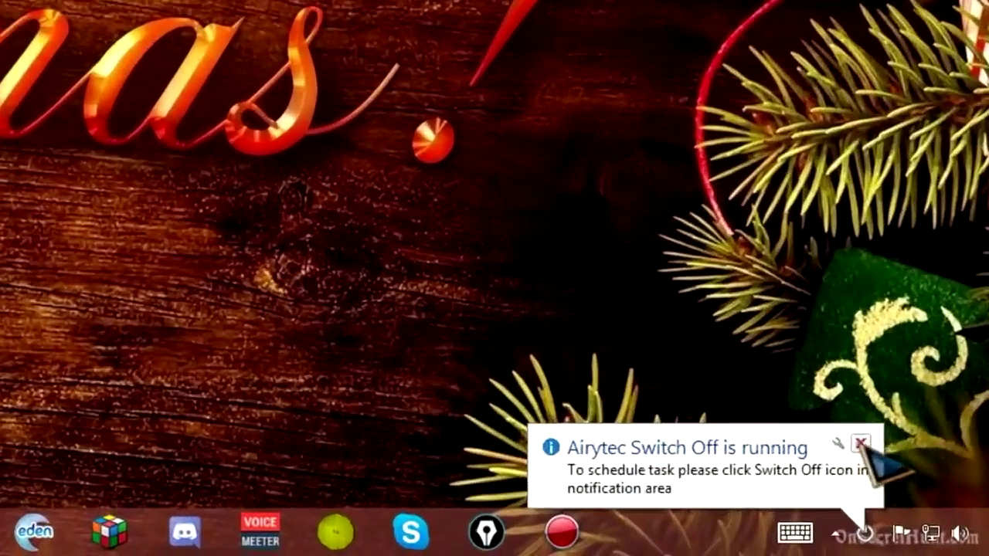
click(860, 443)
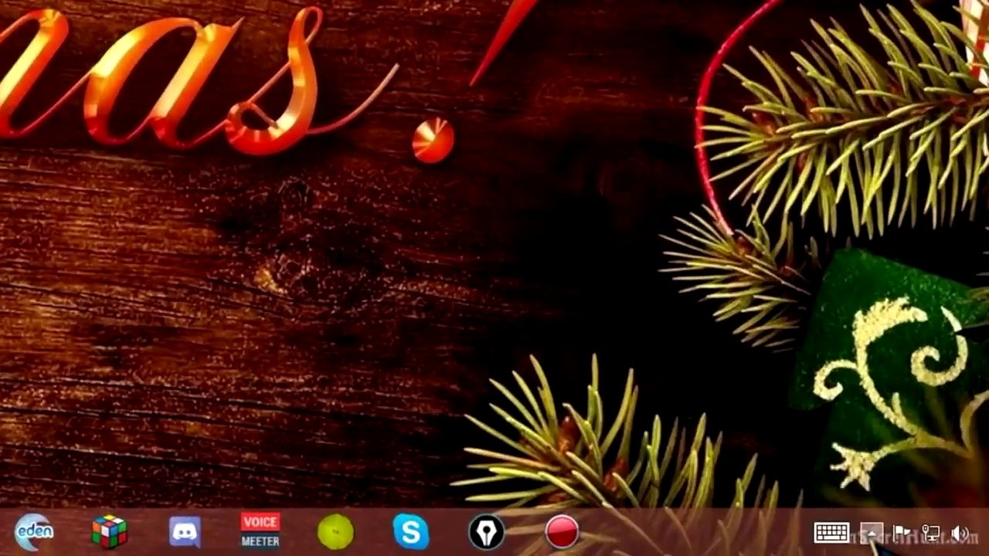
Step: View Switch Off's command list from the notification area and open its task scheduling window
click(871, 533)
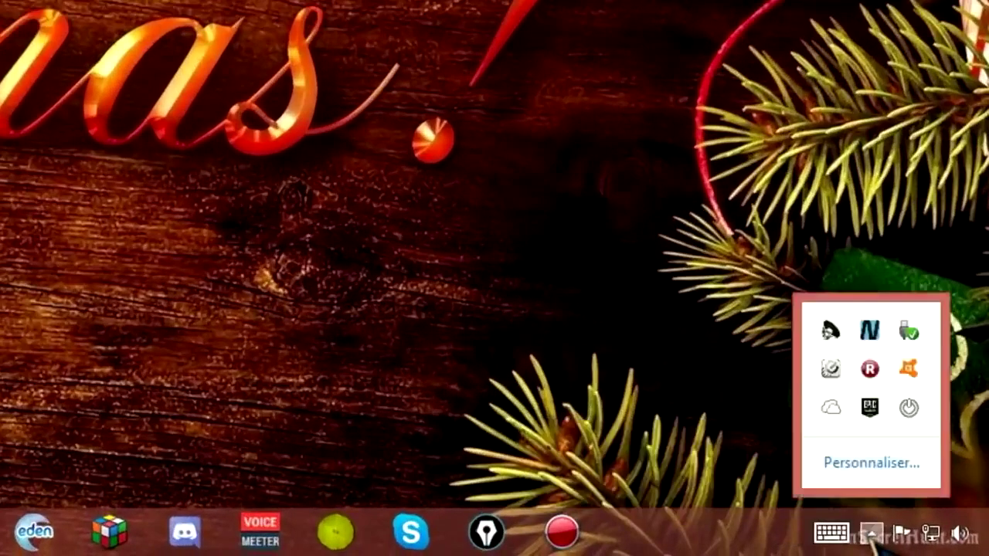
right_click(910, 409)
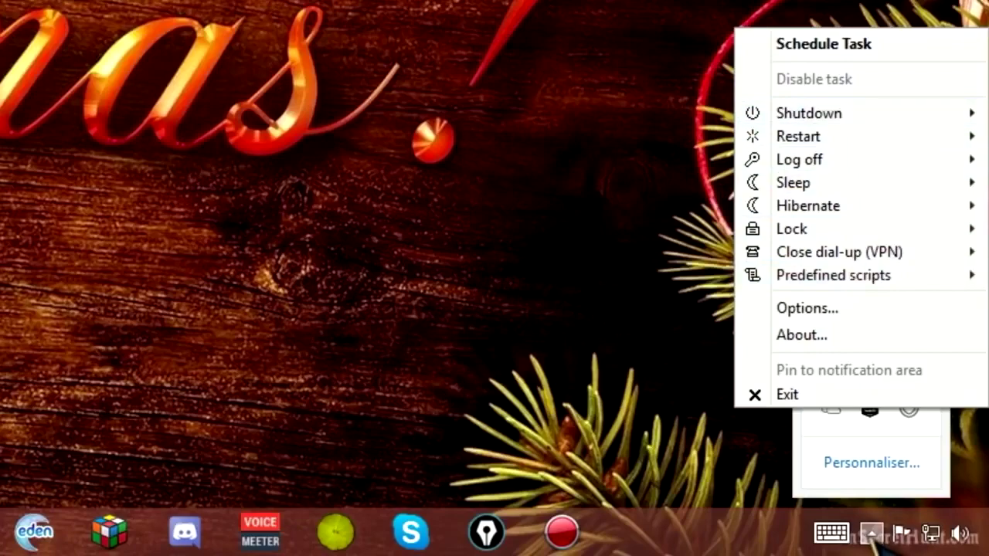
click(923, 406)
click(924, 409)
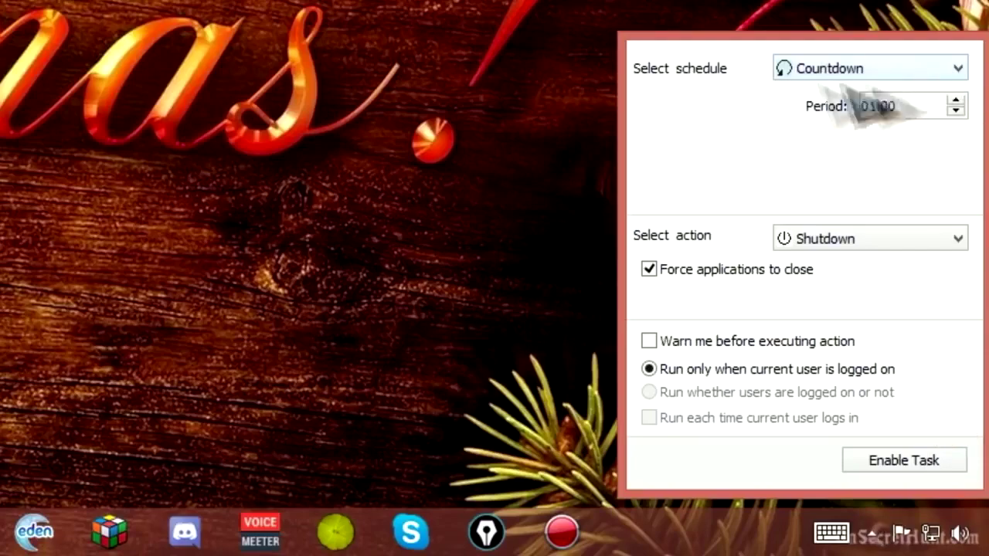
Step: Examine the schedule types, including the Countdown period and the Once time and date, and leave Countdown selected
click(957, 68)
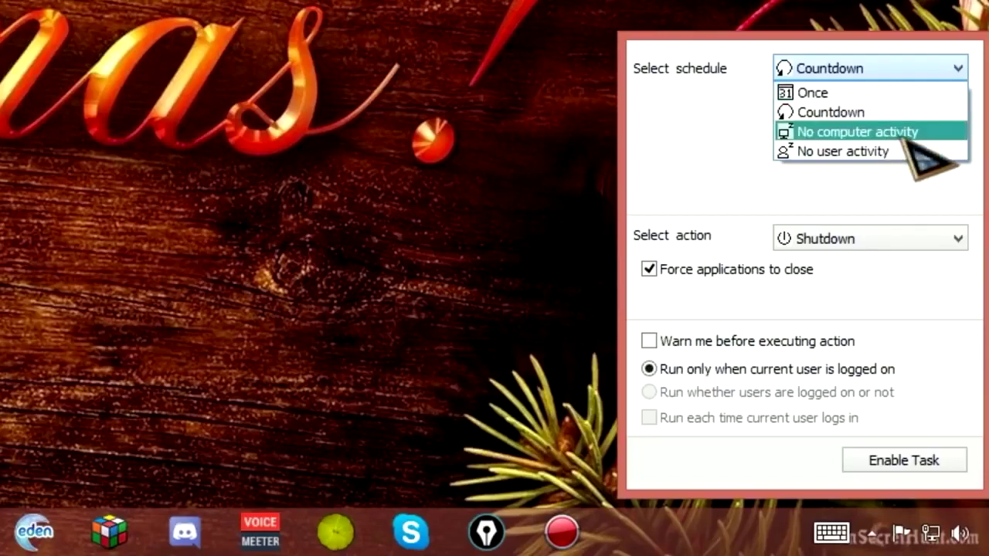
click(850, 112)
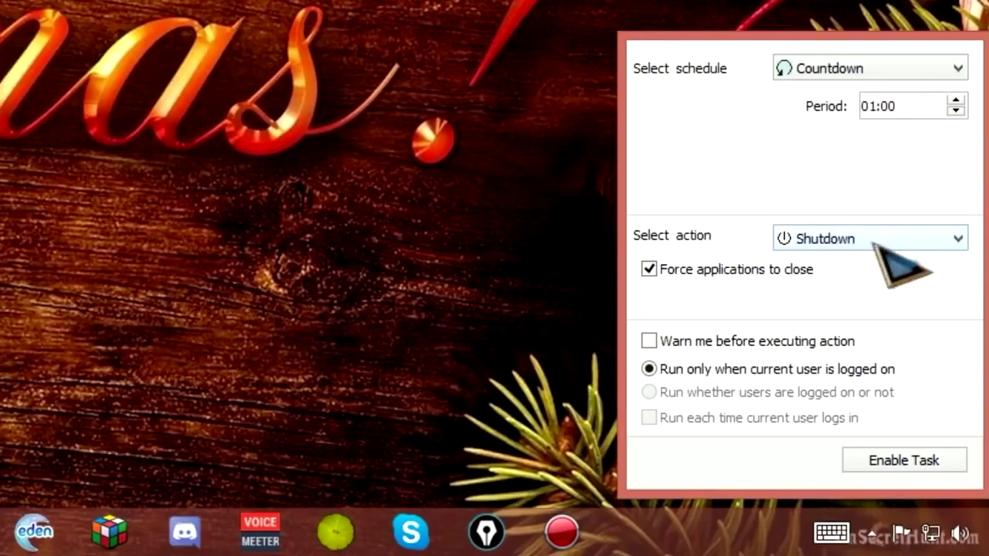
click(887, 107)
click(867, 107)
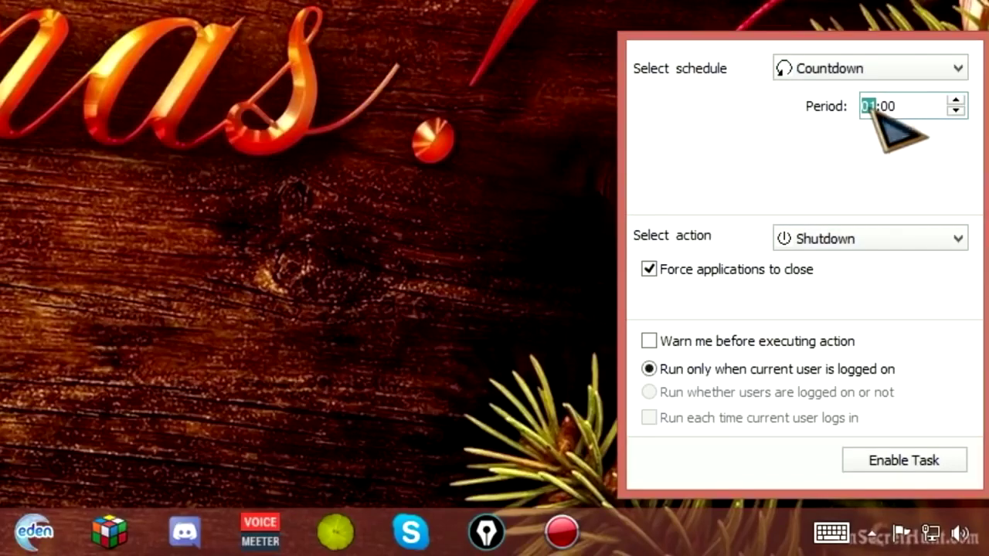
click(867, 69)
click(860, 91)
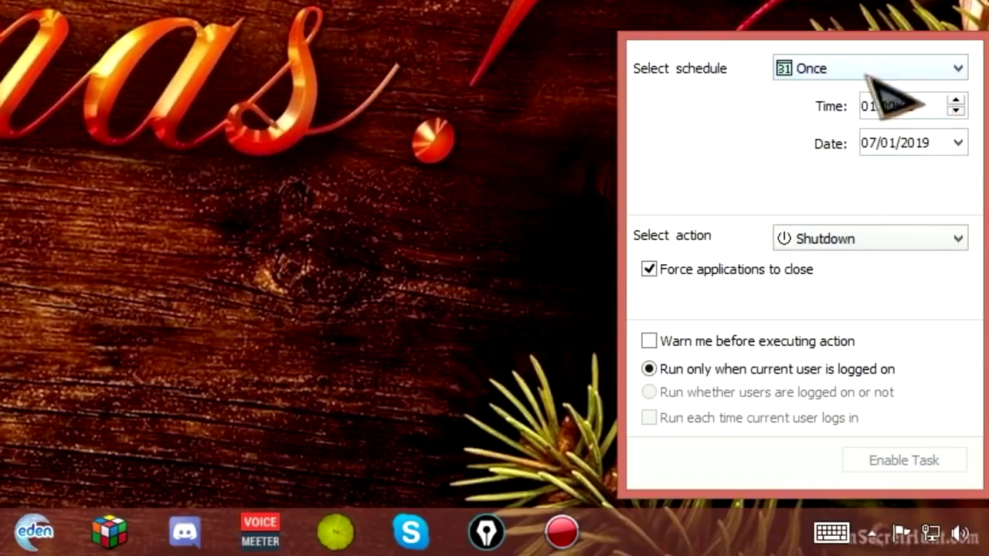
click(866, 73)
click(861, 112)
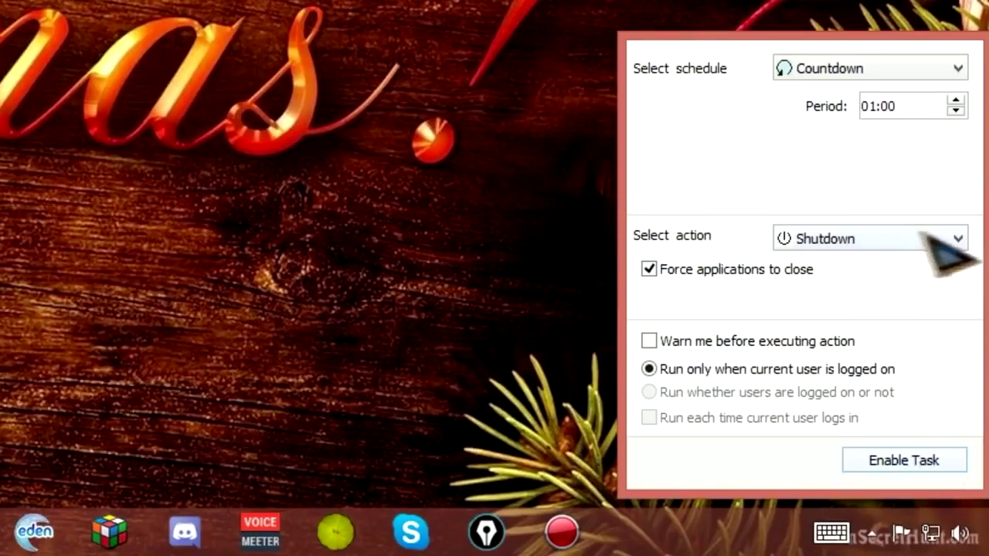
Step: Review the actions available for the scheduled task, keep Shutdown selected, and close the scheduling window
click(954, 238)
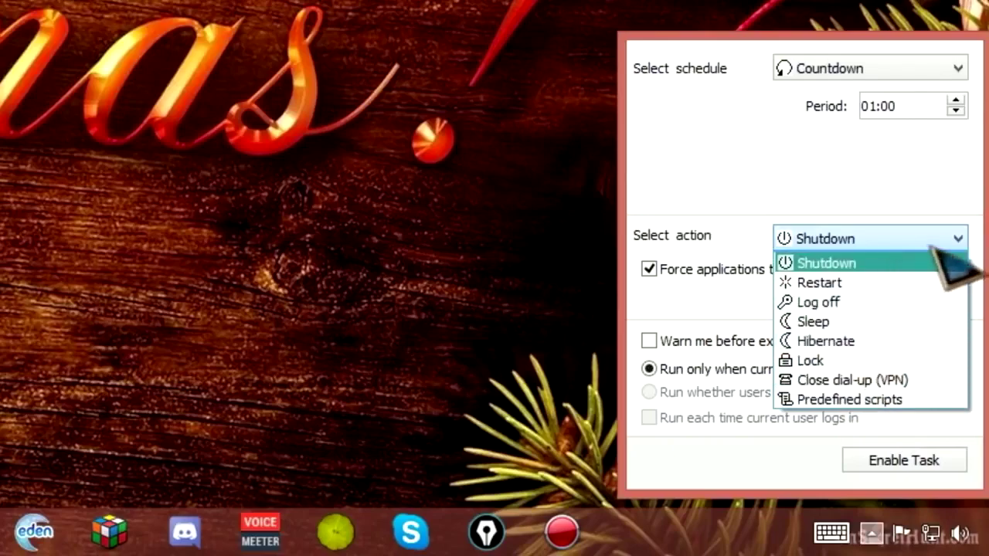
click(958, 238)
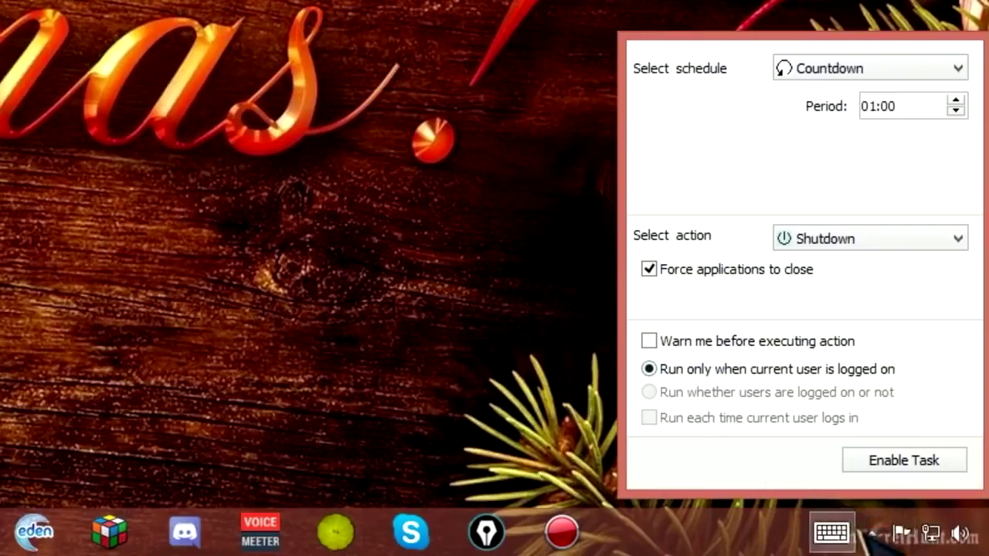
click(872, 534)
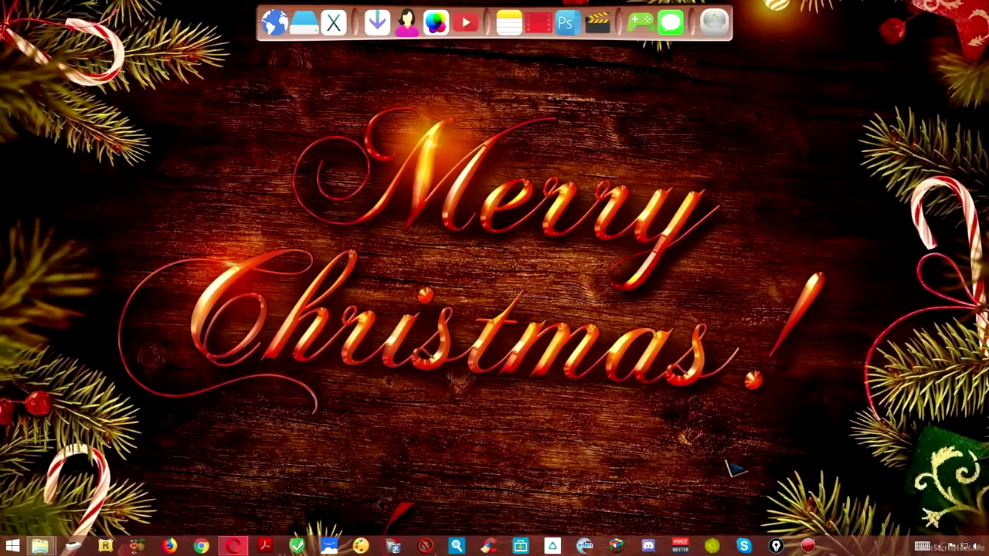